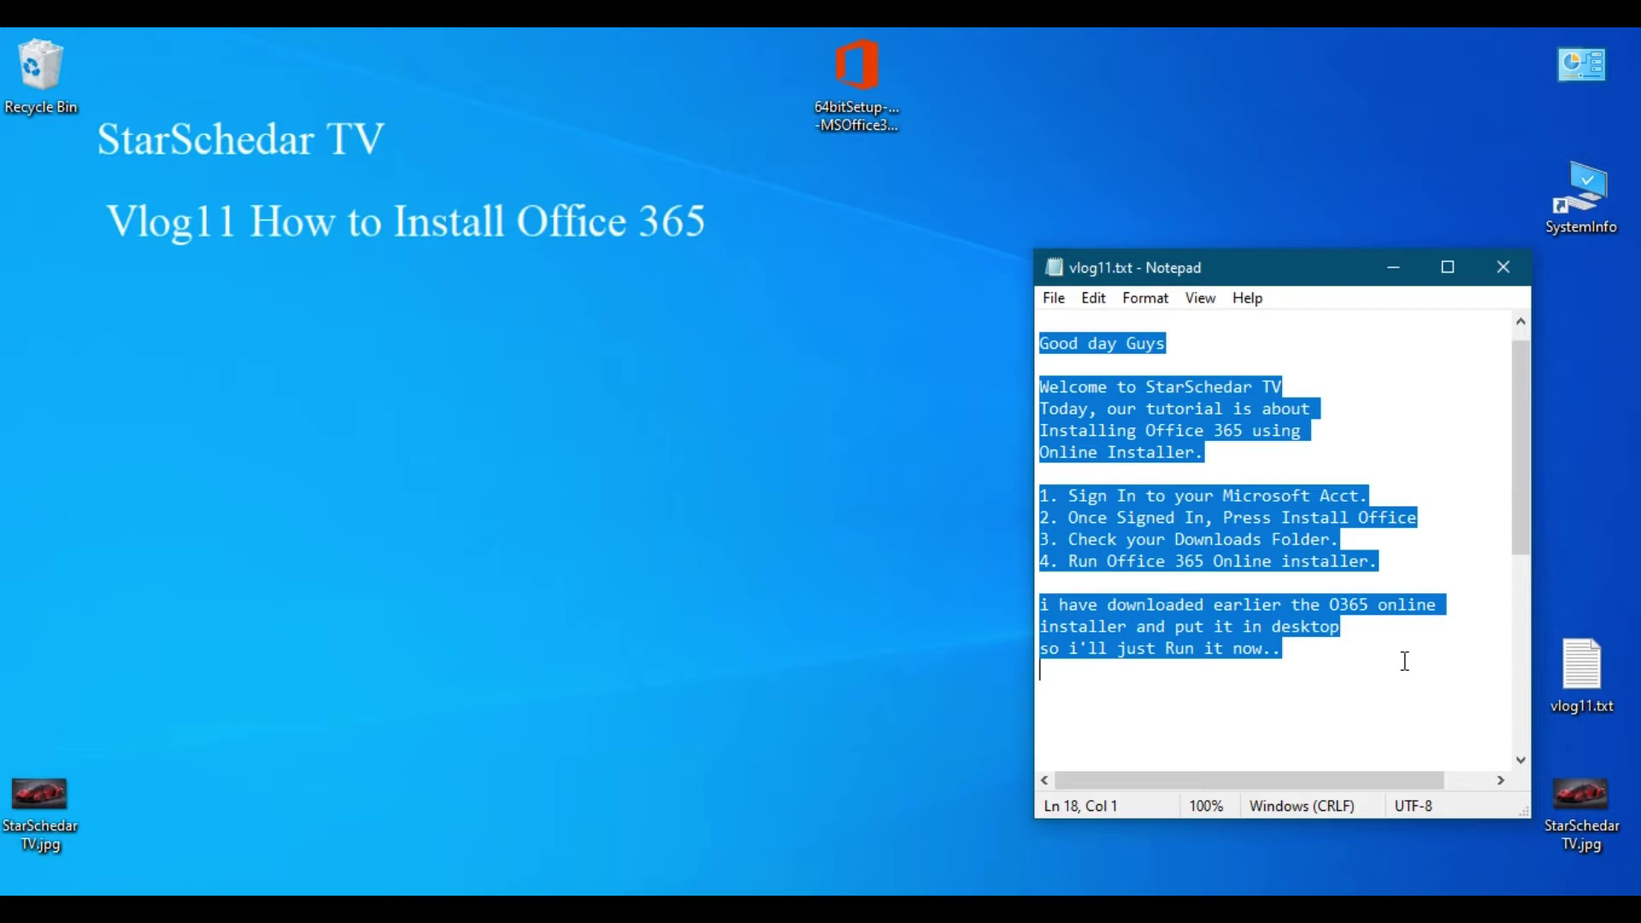
- Add the line "hope we wont encounter any problem installing it" at the end of the installation notes in vlog11.txt
{"action": "left_click", "coordinate": [1310, 663]}
{"action": "type", "text": "hope"}
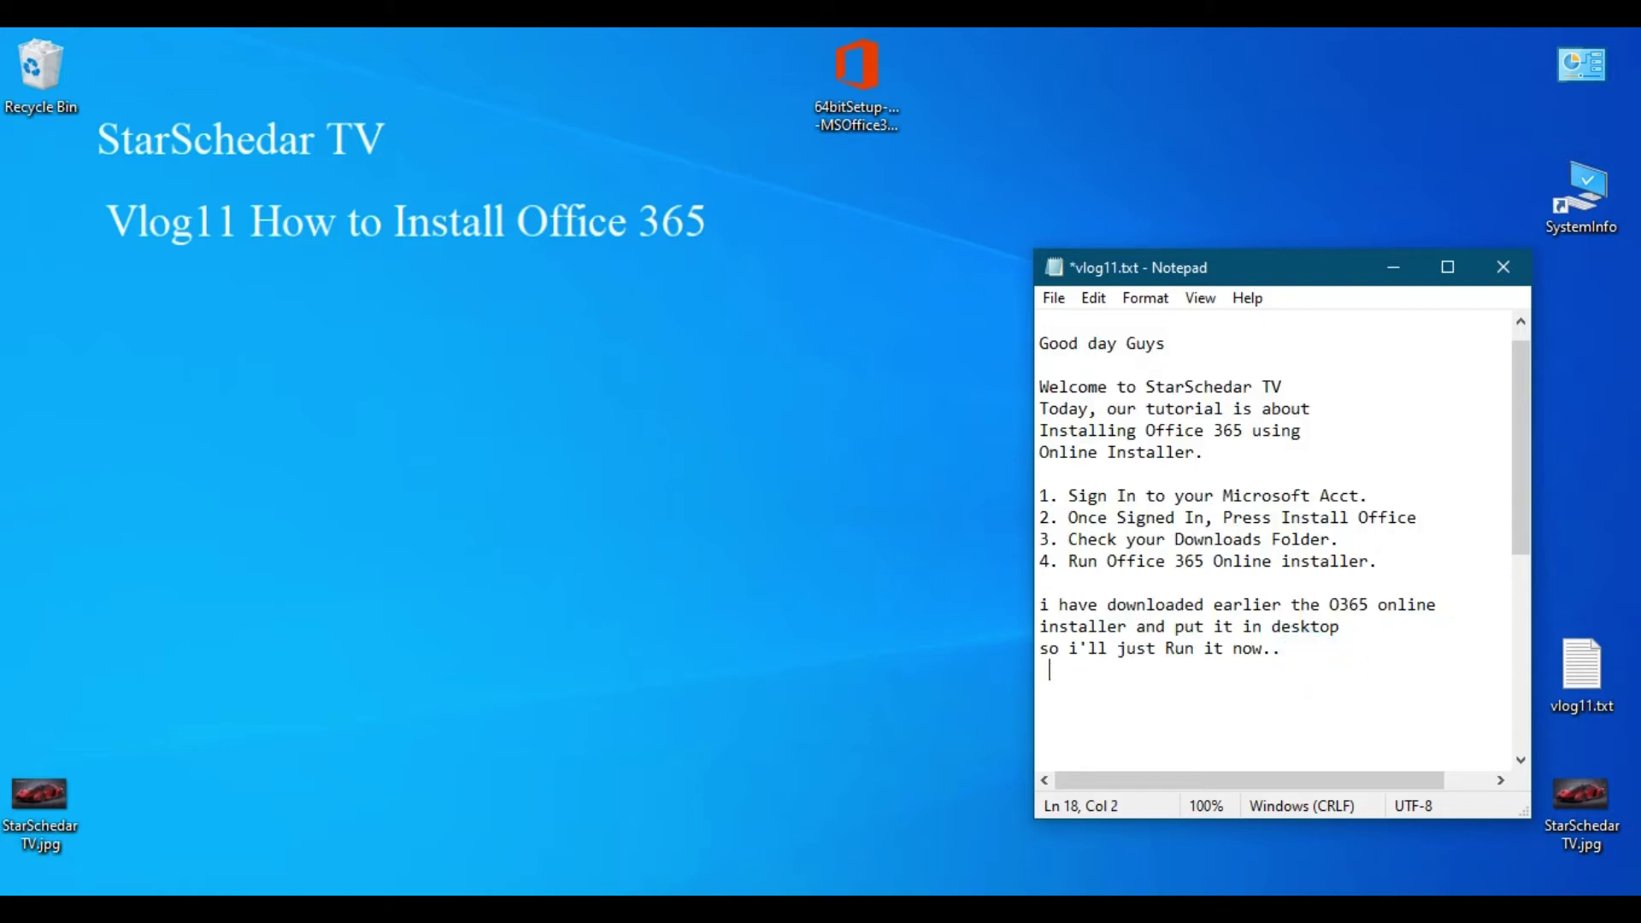
{"action": "type", "text": " we wont encounter "}
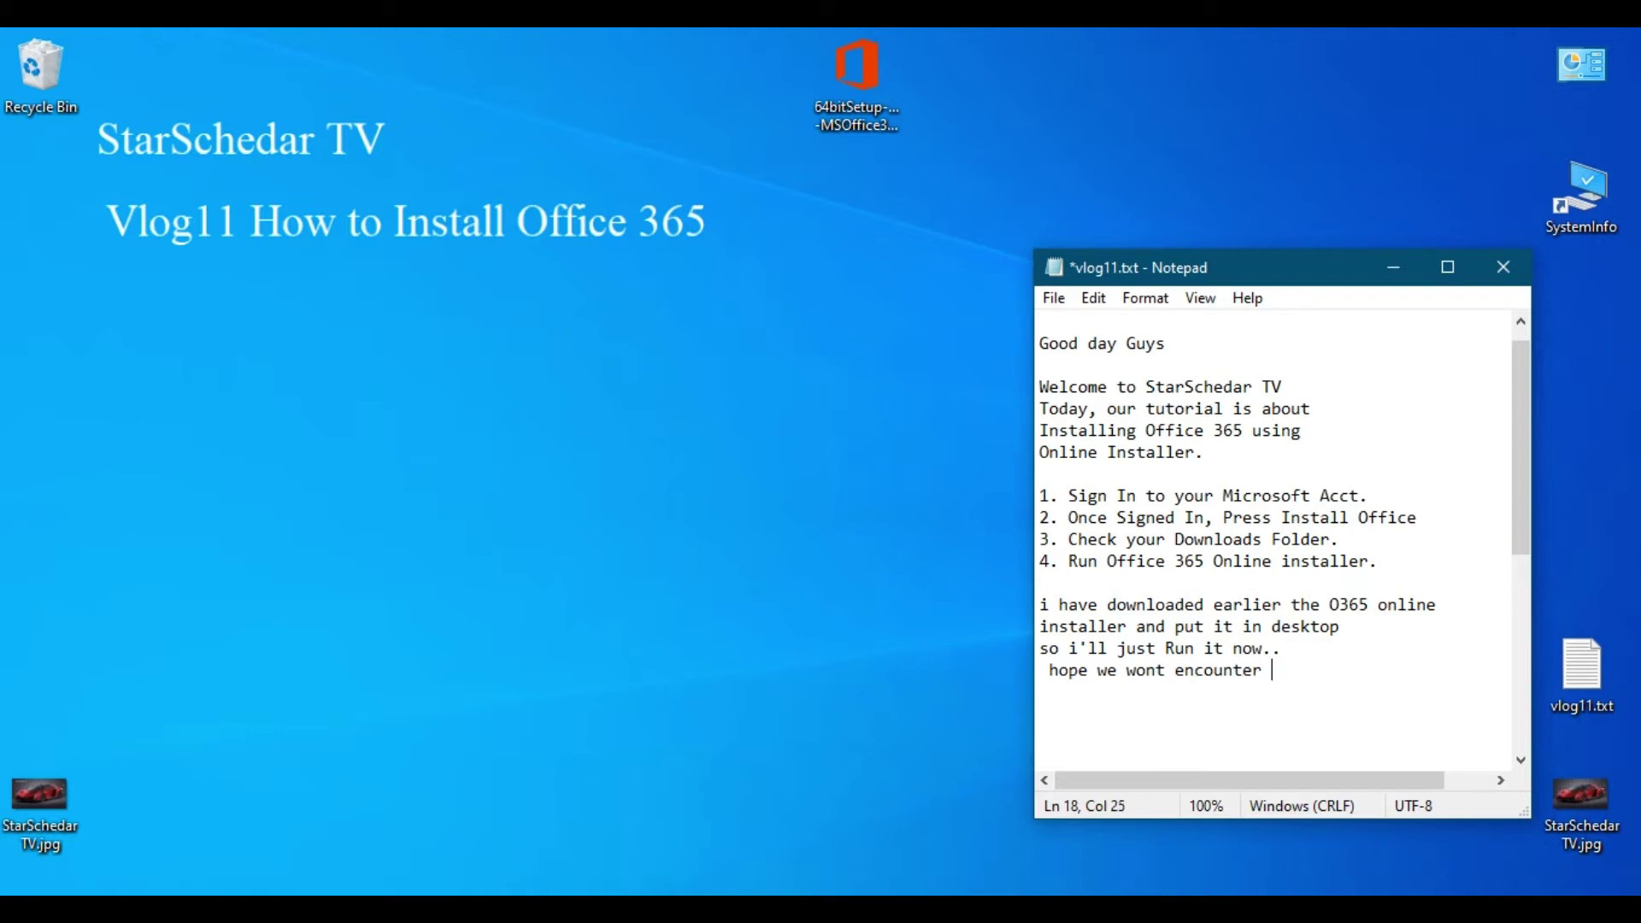
{"action": "type", "text": "any problem insta"}
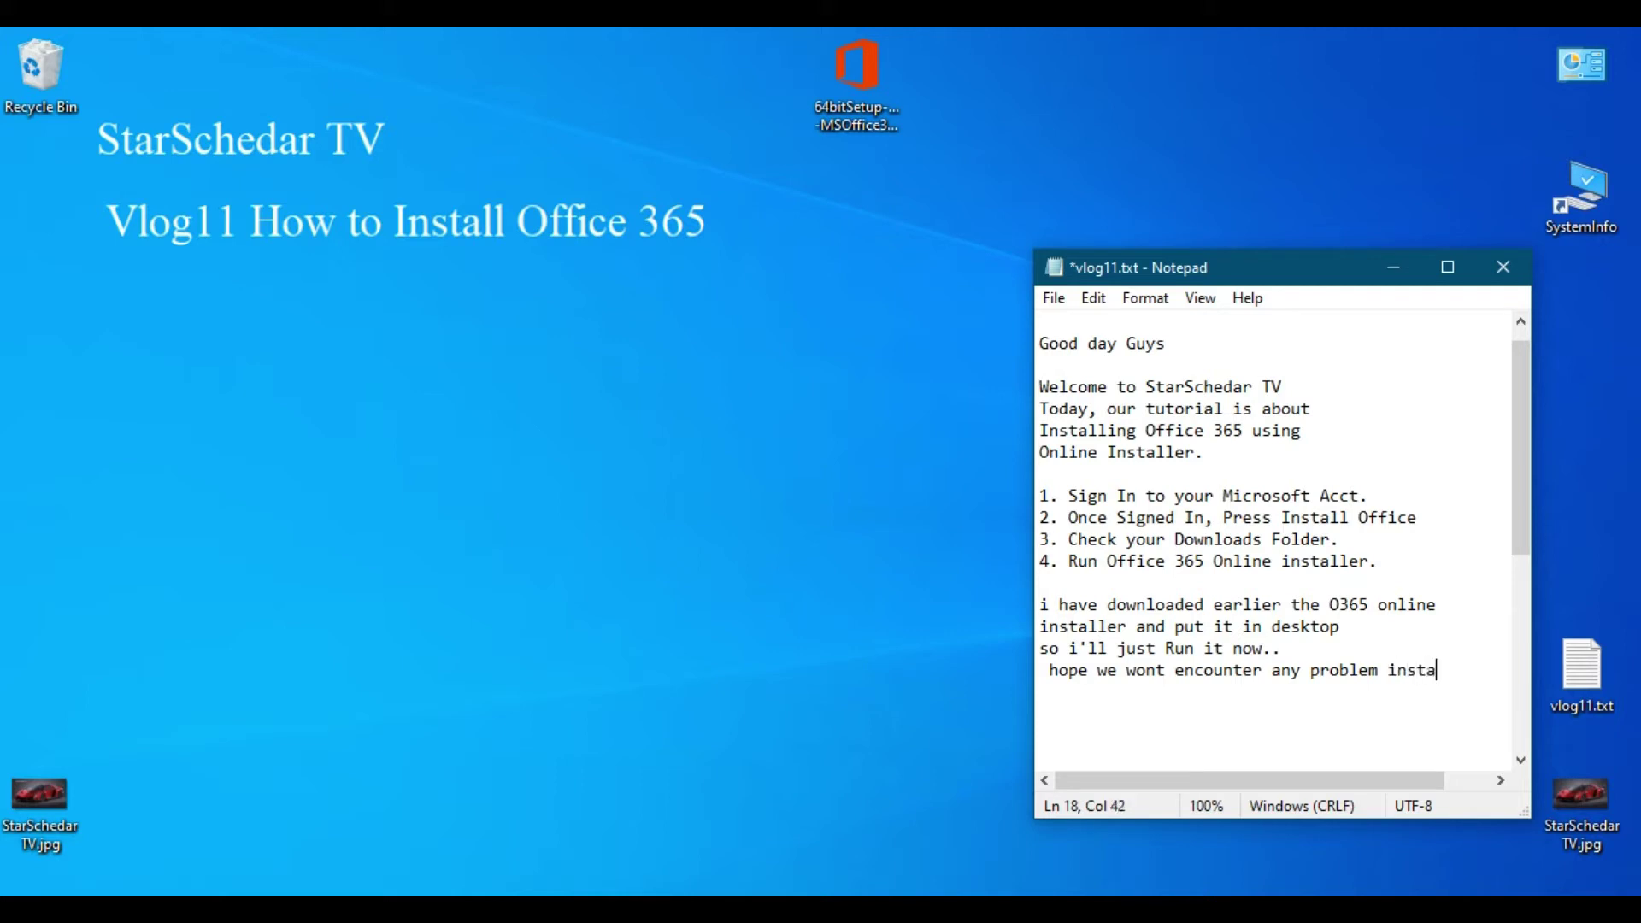
{"action": "type", "text": "lling it"}
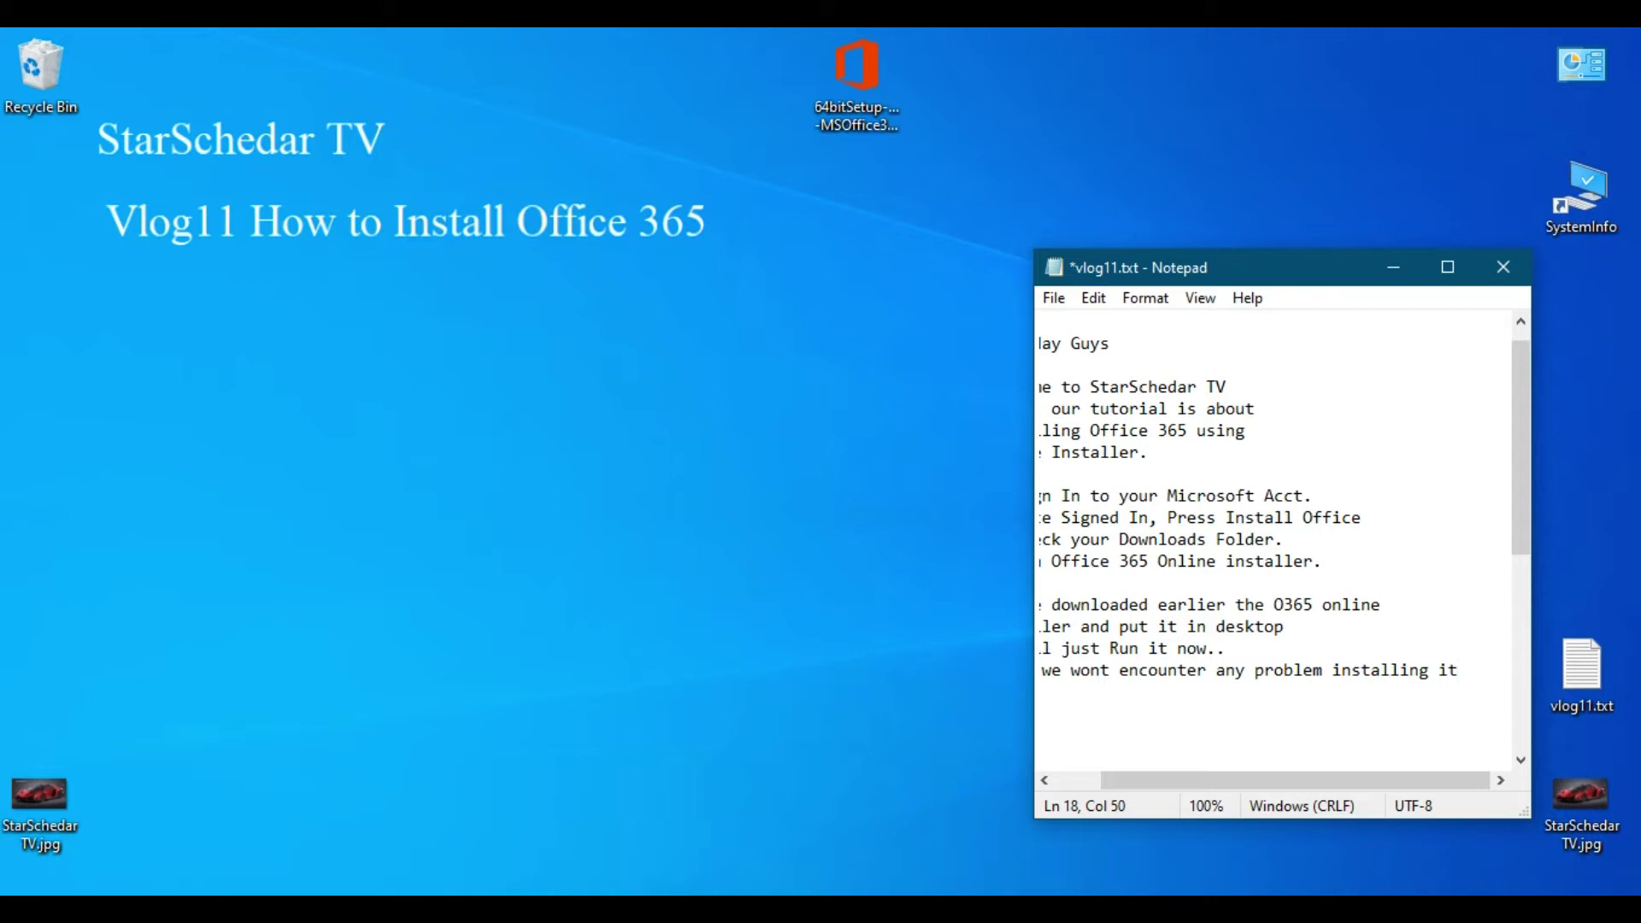
- Break the last line of the notes before "installing it" so those words start a new line
{"action": "key", "text": "Left"}
{"action": "key", "text": "Left"}
{"action": "key", "text": "Left"}
{"action": "key", "text": "Left"}
{"action": "key", "text": "Left"}
{"action": "key", "text": "Left"}
{"action": "key", "text": "Left"}
{"action": "key", "text": "Left"}
{"action": "key", "text": "Left"}
{"action": "key", "text": "Left"}
{"action": "key", "text": "Left"}
{"action": "key", "text": "Left"}
{"action": "key", "text": "Left"}
{"action": "key", "text": "Return"}
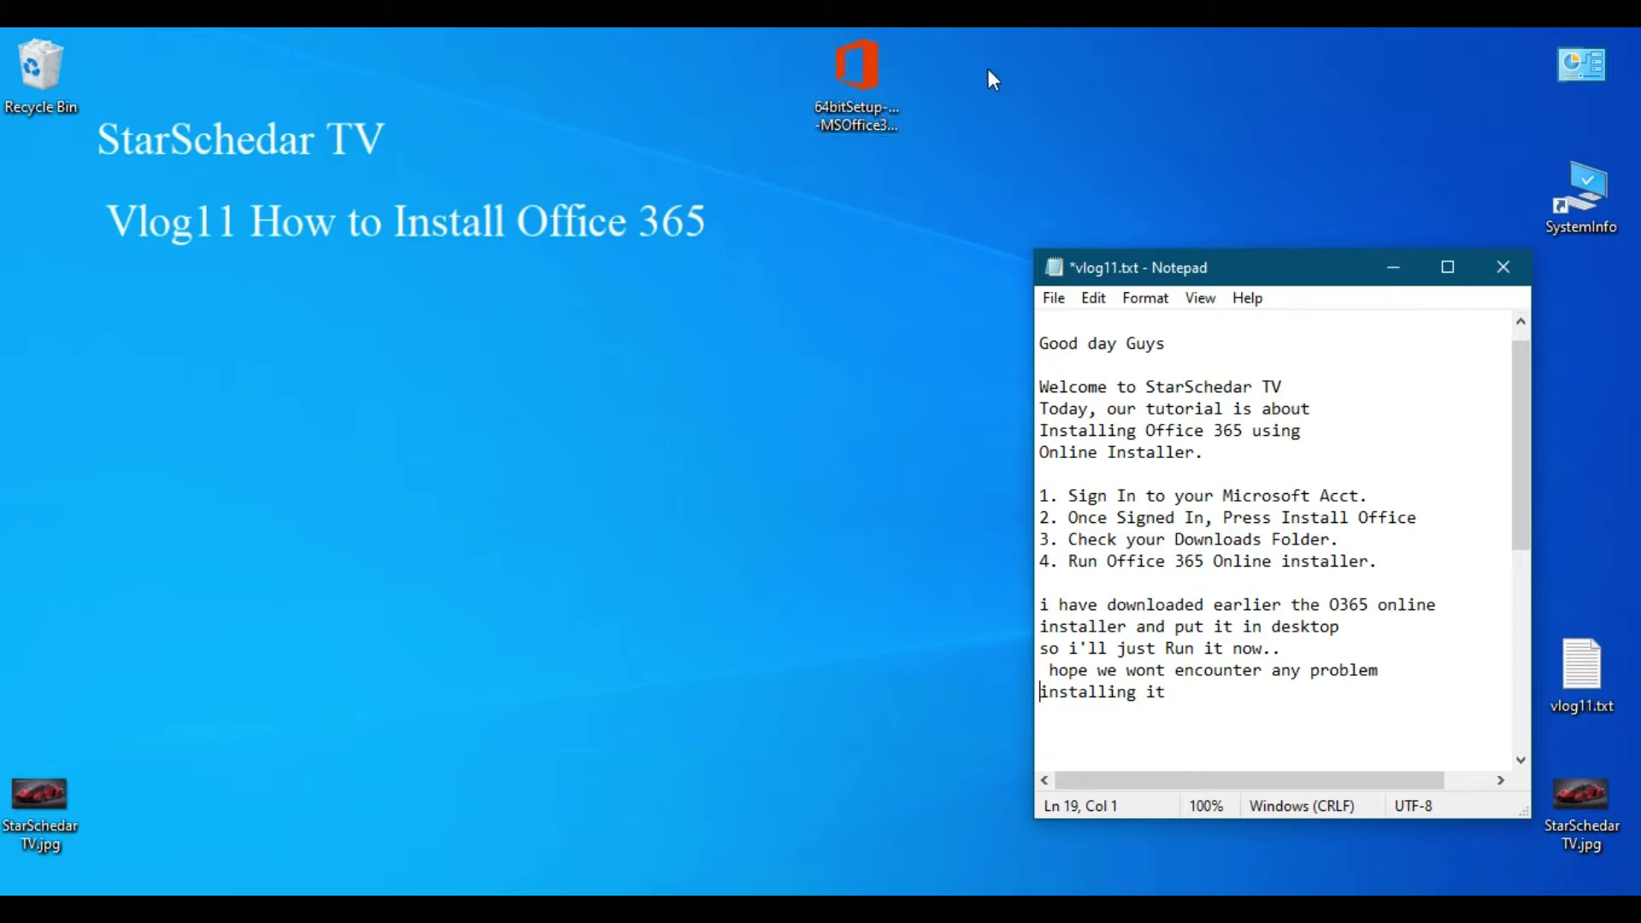
- Run the 64-bit Office 365 setup file on the desktop as administrator and move the installer window beside the notes
{"action": "double_click", "coordinate": [857, 110]}
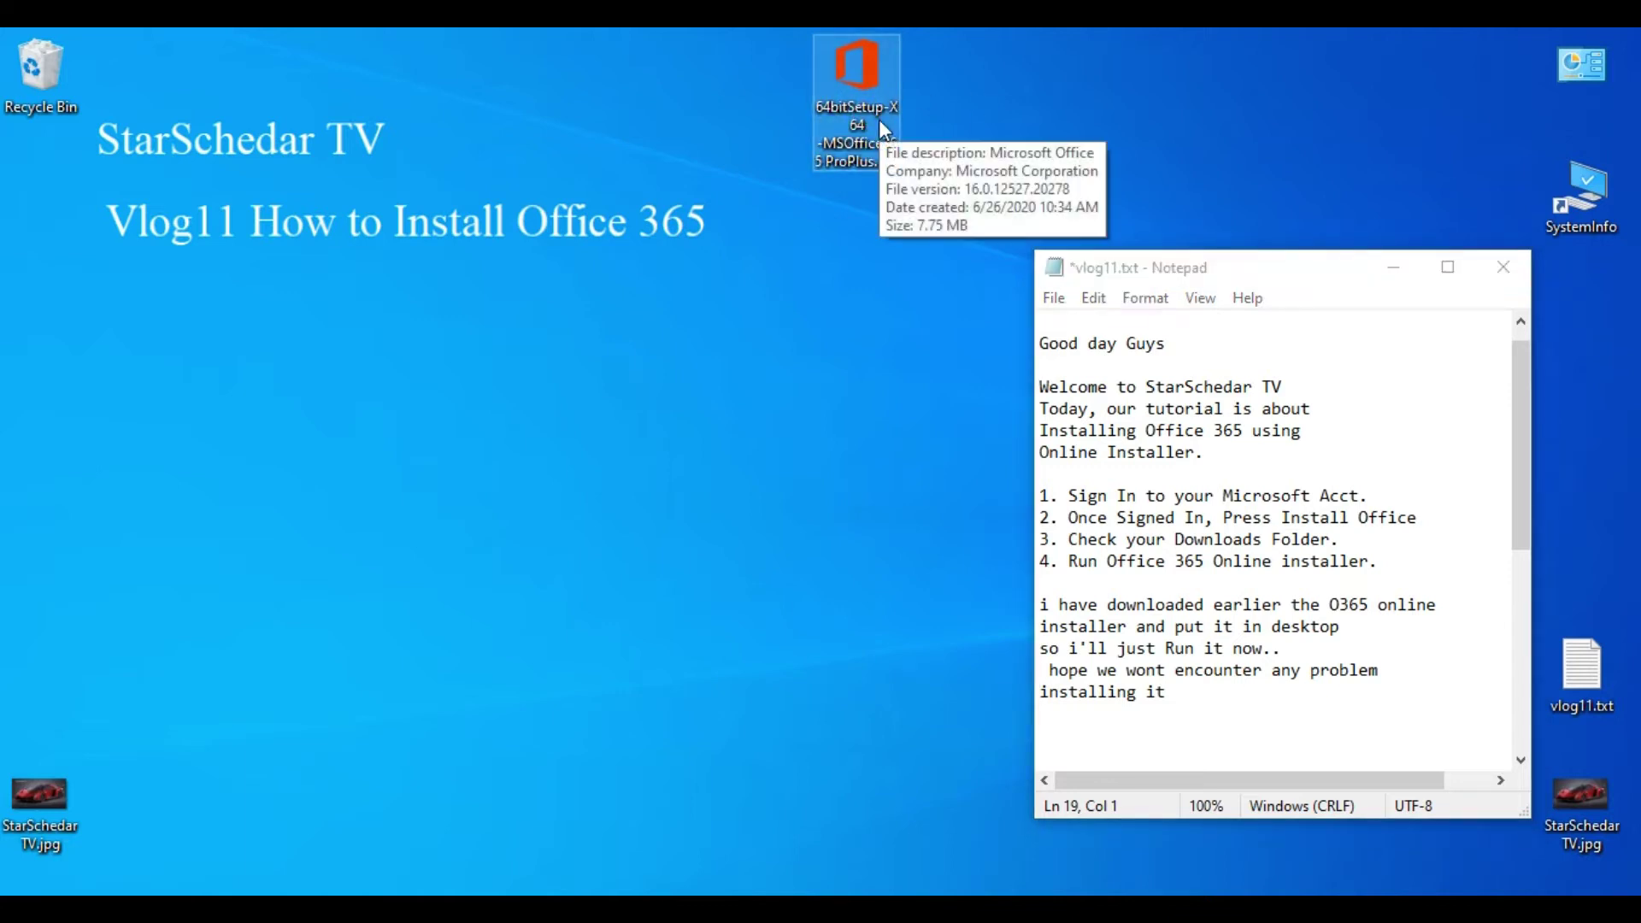
{"action": "right_click", "coordinate": [853, 83]}
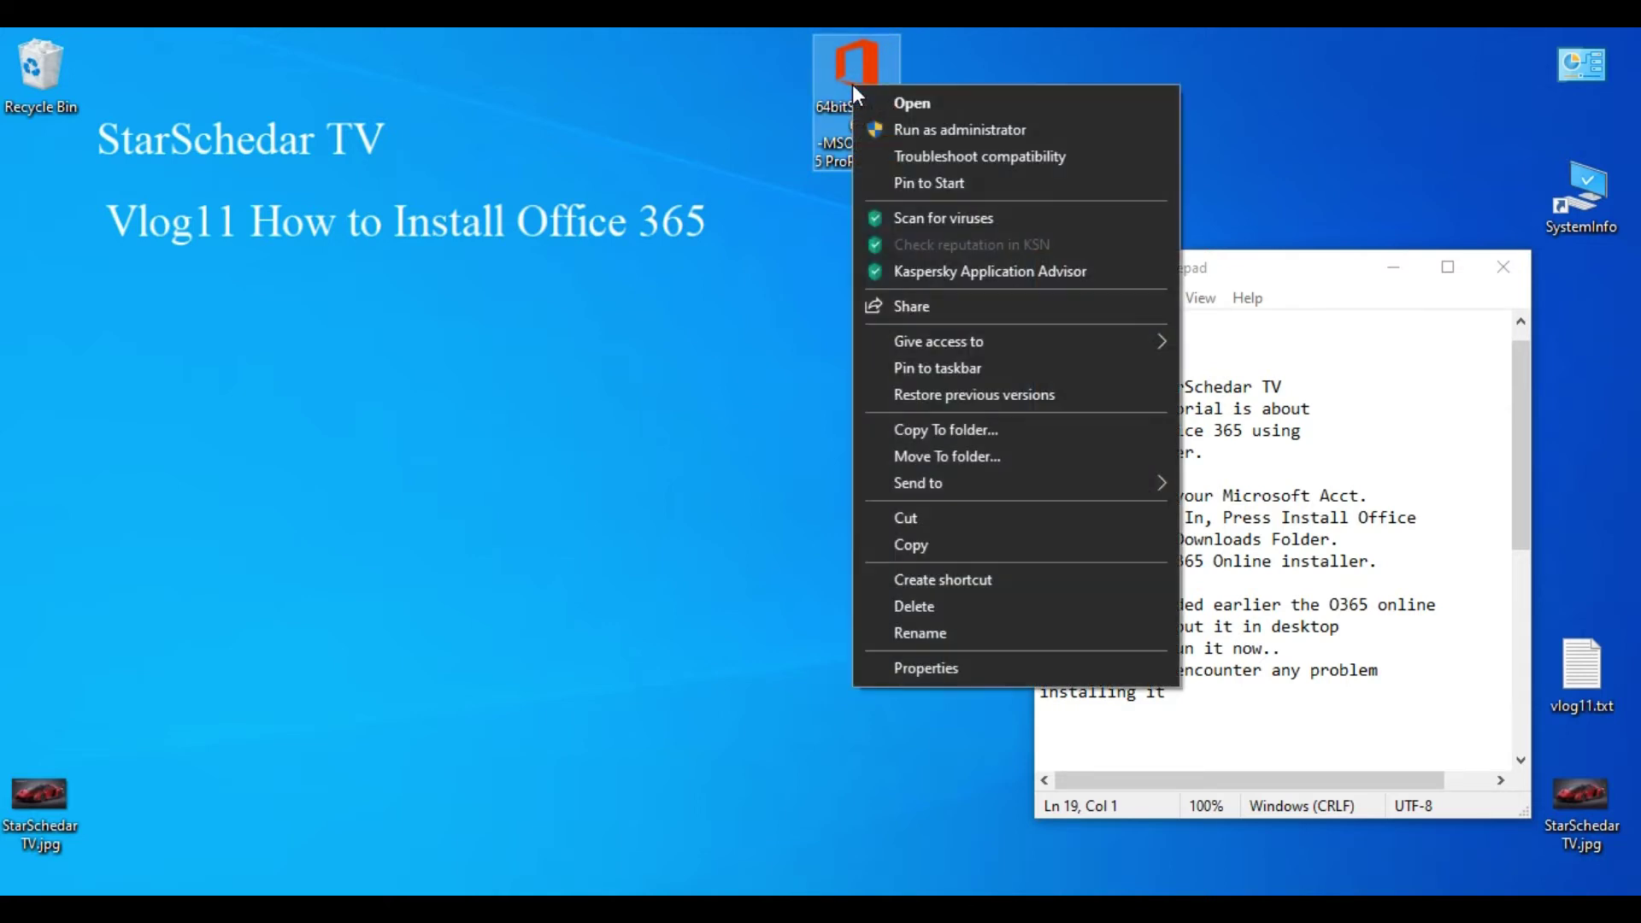
{"action": "left_click", "coordinate": [917, 129]}
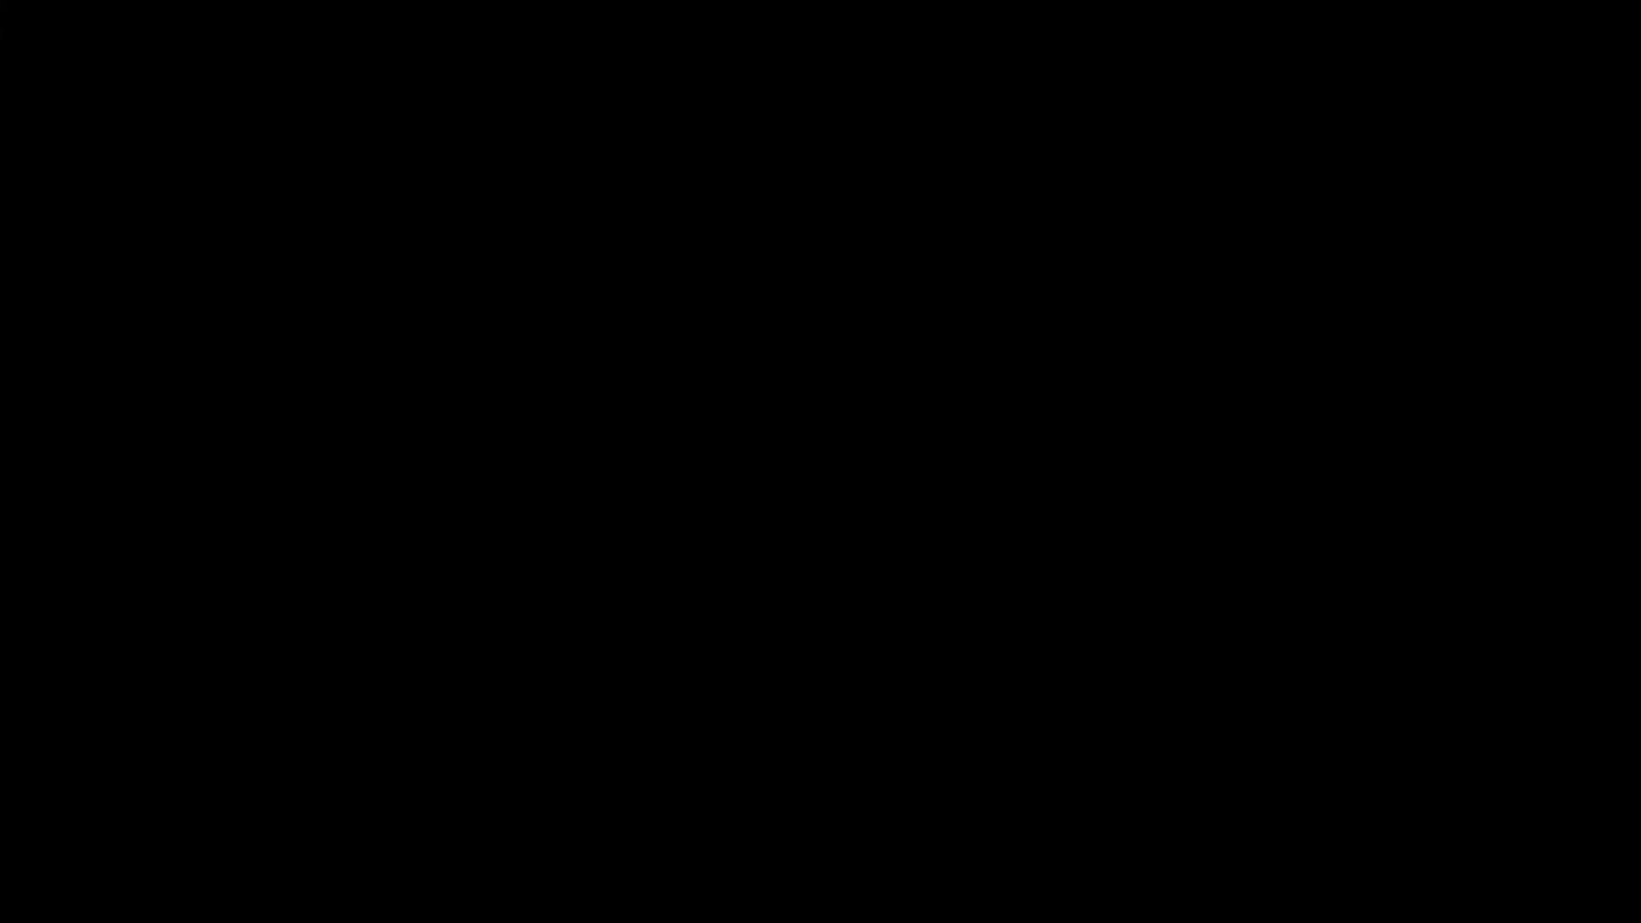
{"action": "left_click", "coordinate": [674, 644]}
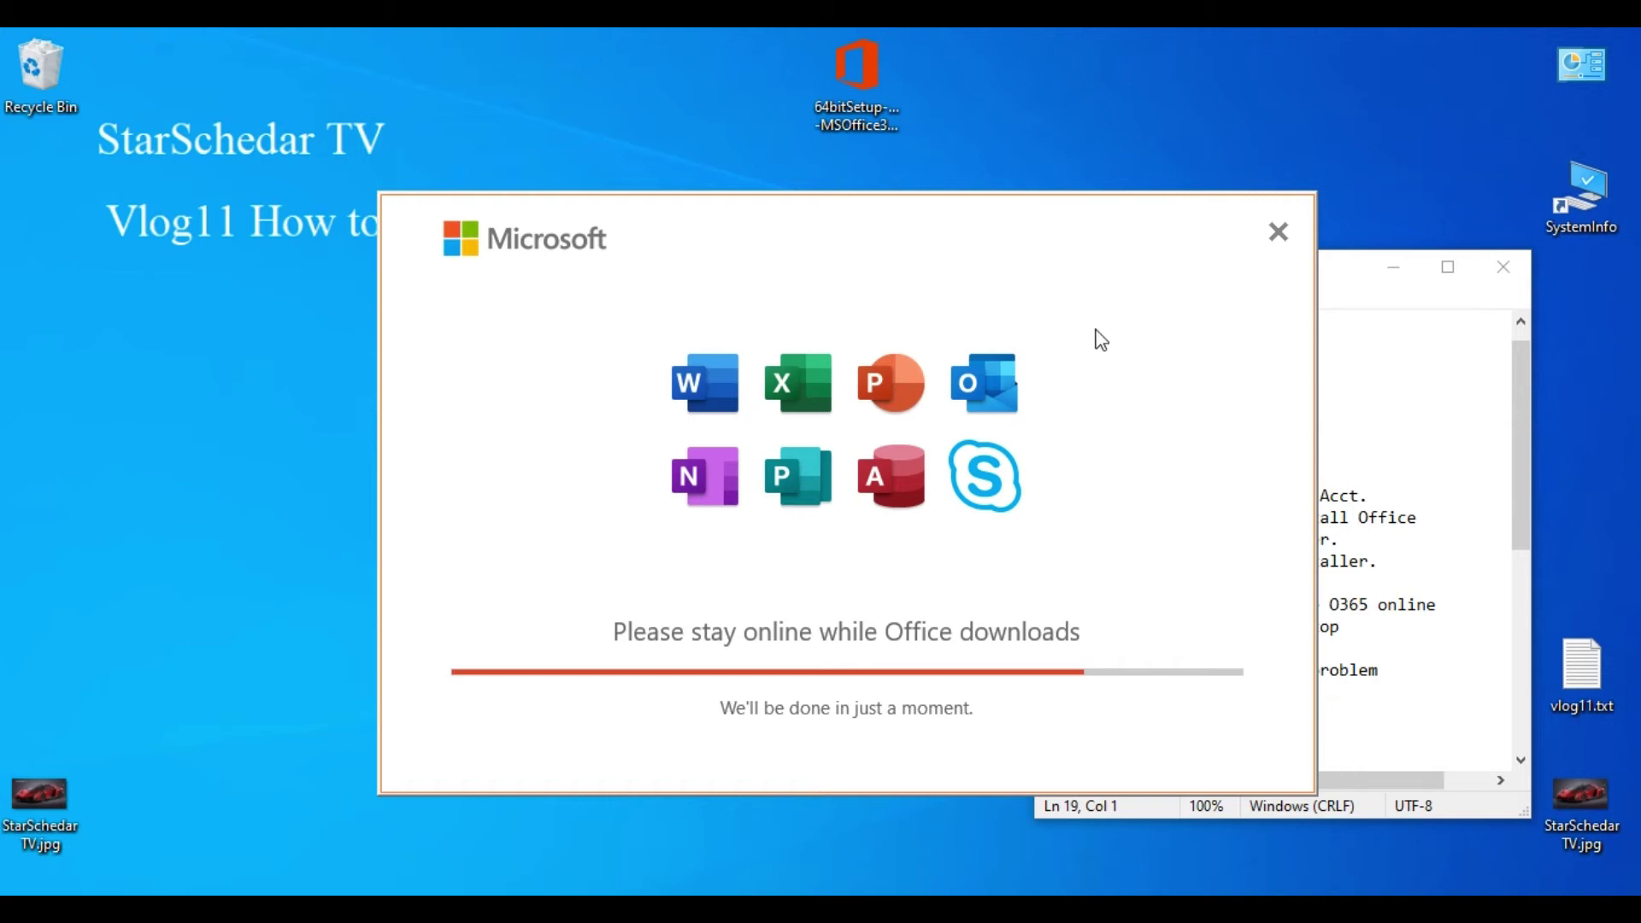
{"action": "left_click", "coordinate": [884, 222]}
{"action": "left_click_drag", "start_coordinate": [747, 228], "coordinate": [464, 287]}
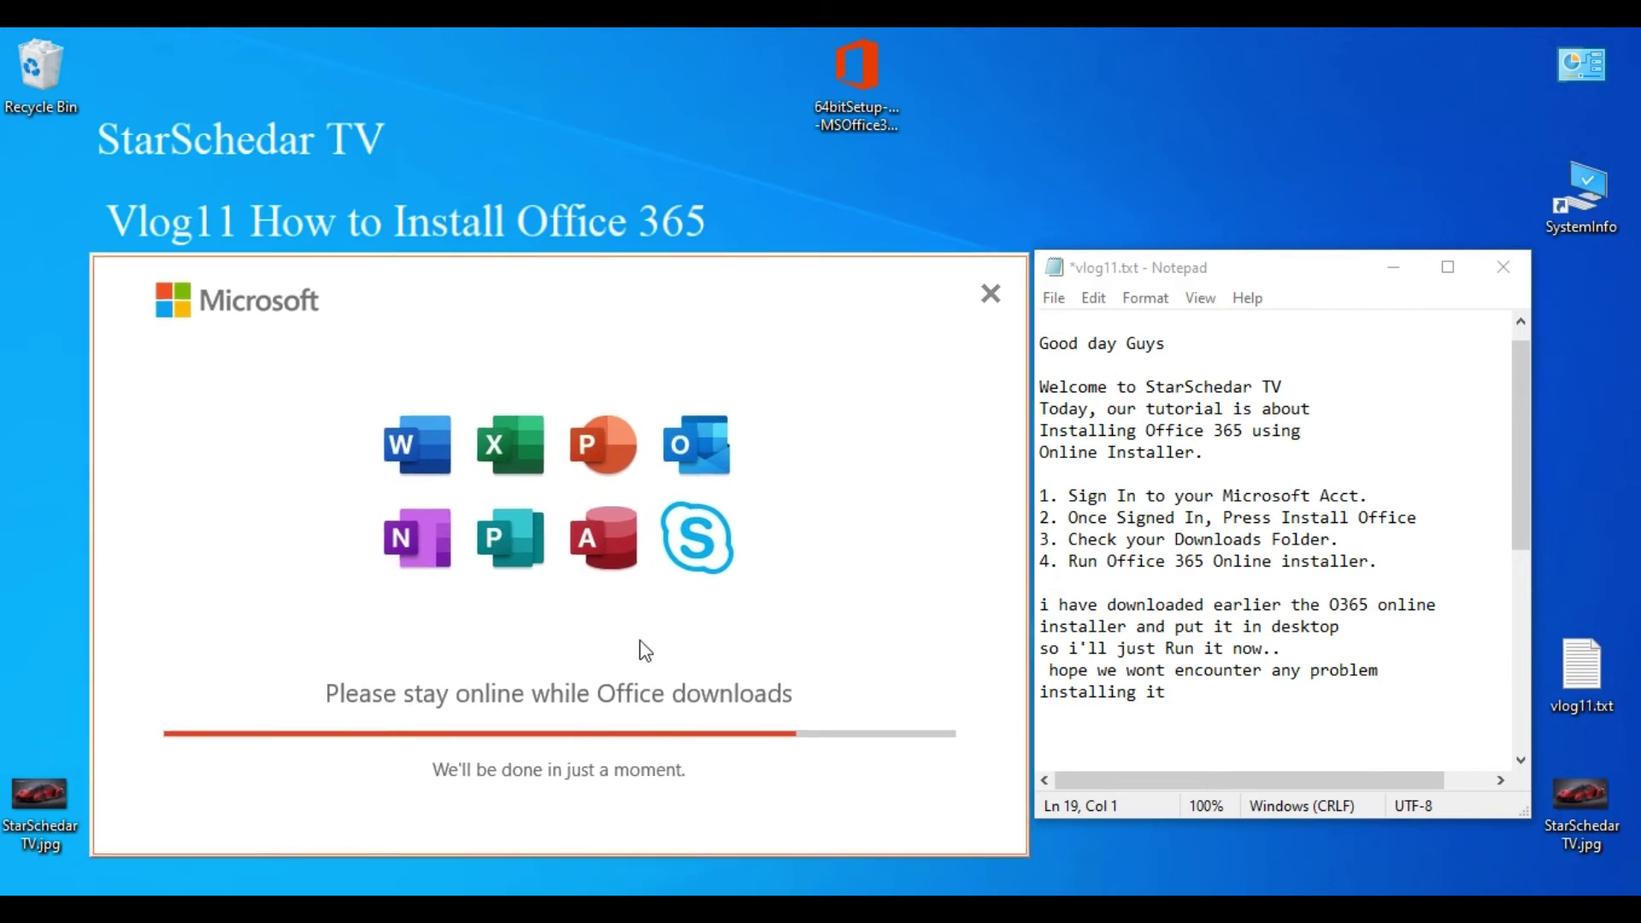
- End the "installing it" sentence with a period and add "it looks like easier and faster than i thought" on a new line
{"action": "left_click", "coordinate": [1200, 701]}
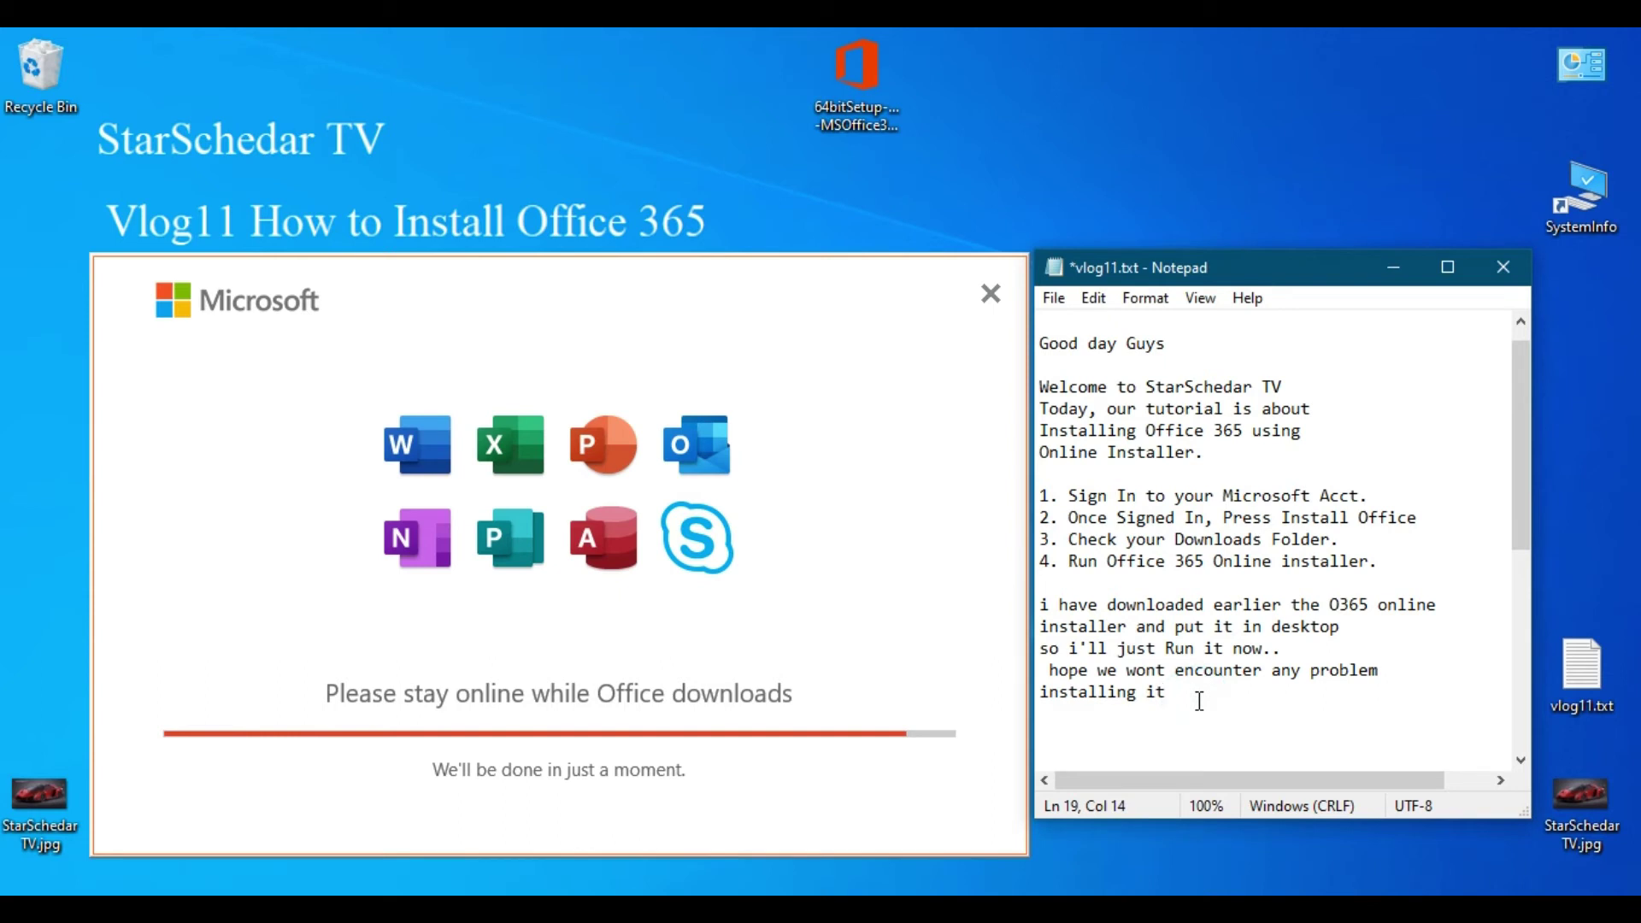
{"action": "type", "text": "."}
{"action": "key", "text": "Return"}
{"action": "type", "text": "it looks like easier and "}
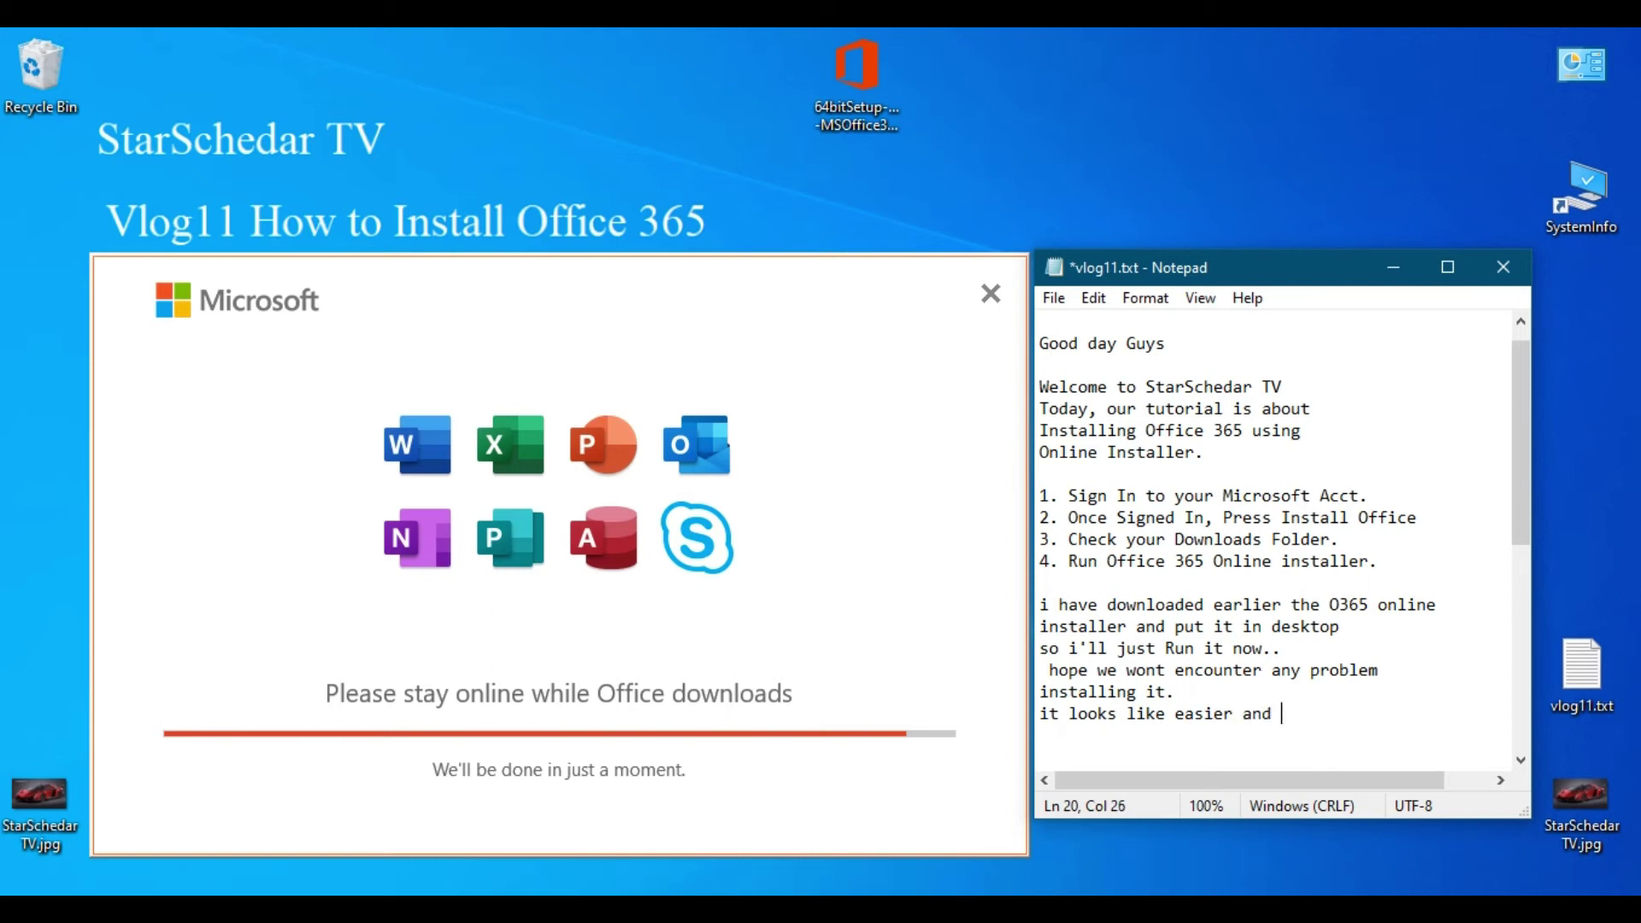
{"action": "type", "text": "faster than i tho"}
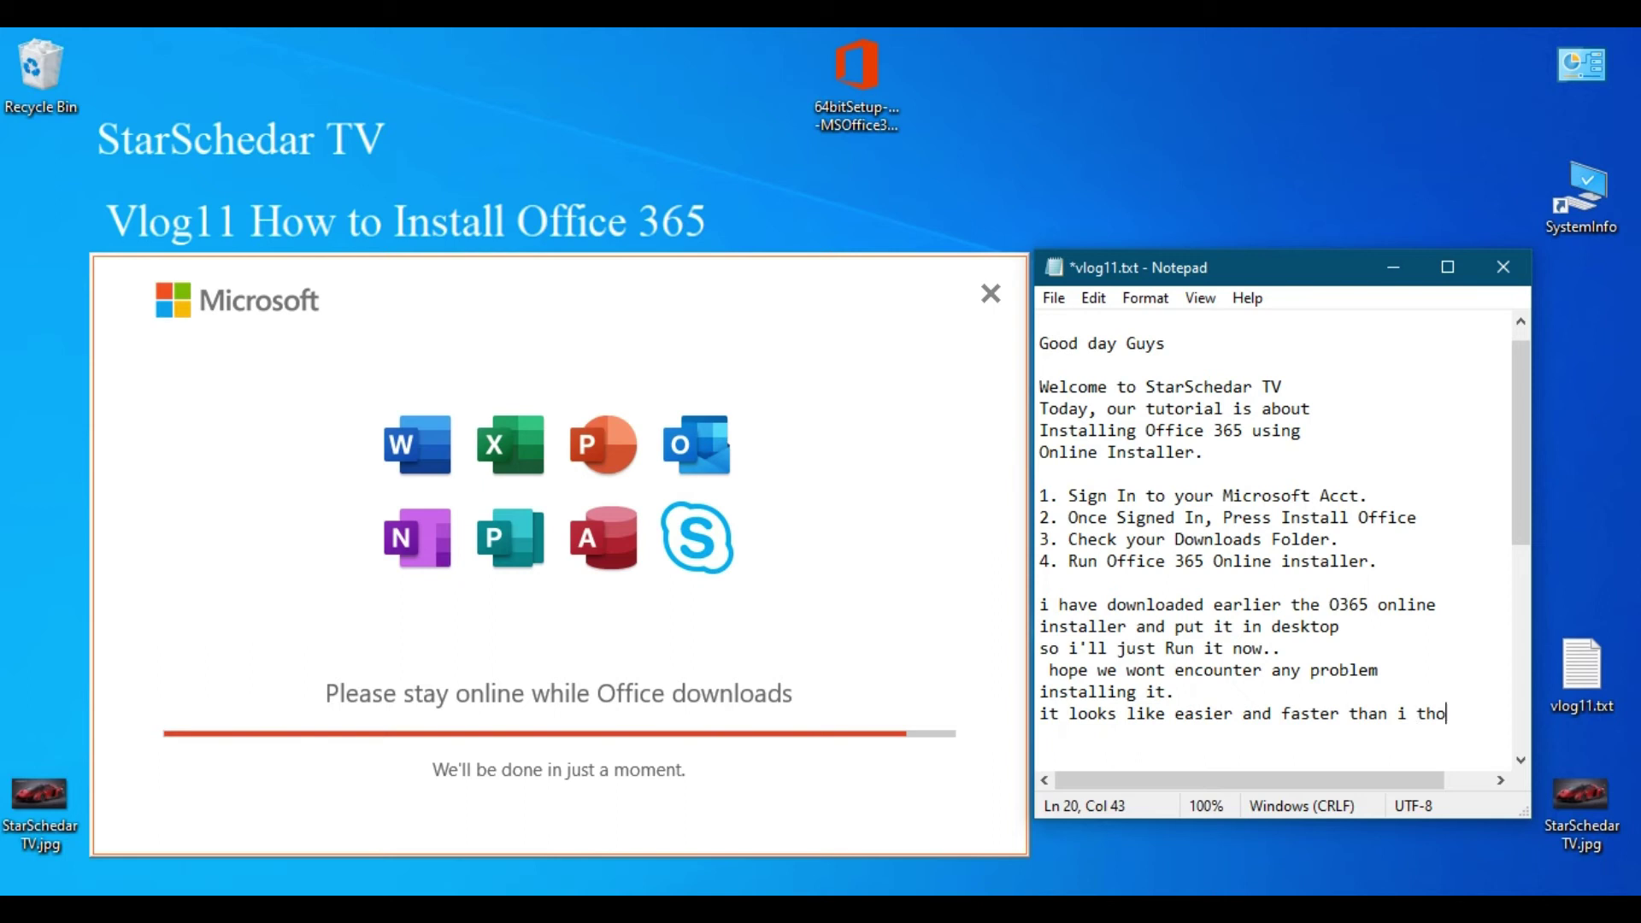
{"action": "type", "text": "ught"}
- Break the newest line of the notes before "i thought"
{"action": "key", "text": "Left"}
{"action": "key", "text": "Left"}
{"action": "key", "text": "Left"}
{"action": "key", "text": "Left"}
{"action": "key", "text": "Left"}
{"action": "key", "text": "Left"}
{"action": "key", "text": "Left"}
{"action": "key", "text": "Left"}
{"action": "key", "text": "Left"}
{"action": "key", "text": "Return"}
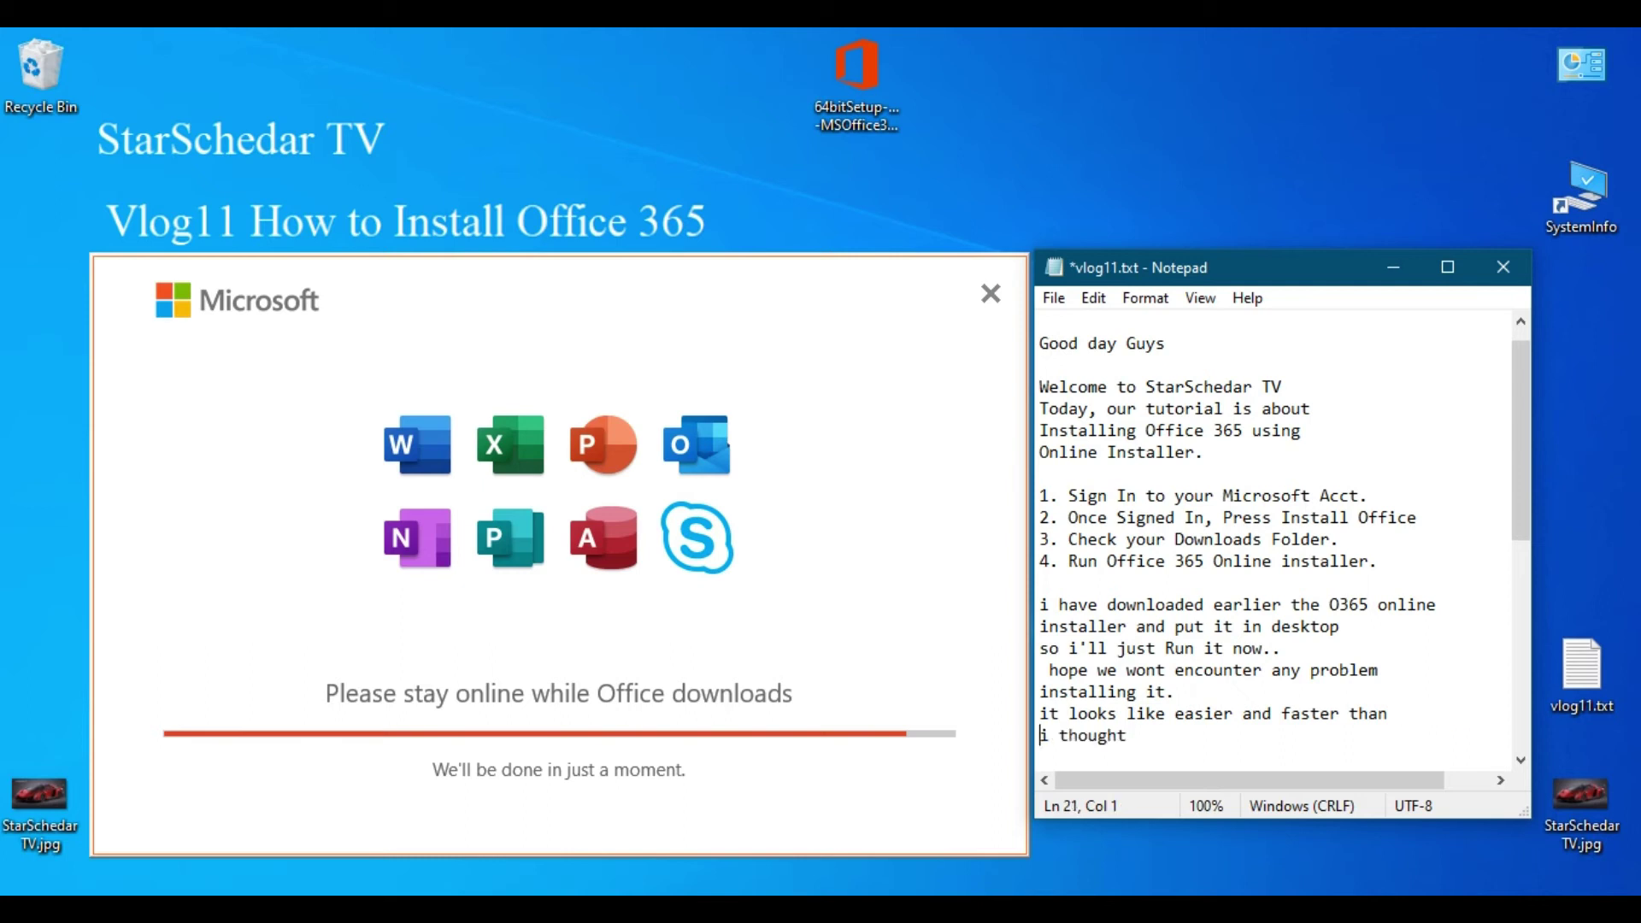
- Continue after "i thought" with ". usually installation stucks", put "at 2percent" on the following line, and end it with a line break
{"action": "key", "text": "Right"}
{"action": "key", "text": "Right"}
{"action": "key", "text": "Right"}
{"action": "key", "text": "Right"}
{"action": "key", "text": "Right"}
{"action": "key", "text": "Right"}
{"action": "key", "text": "Right"}
{"action": "key", "text": "Right"}
{"action": "key", "text": "Right"}
{"action": "type", "text": ". usually it st"}
{"action": "key", "text": "BackSpace"}
{"action": "key", "text": "BackSpace"}
{"action": "key", "text": "BackSpace"}
{"action": "key", "text": "BackSpace"}
{"action": "key", "text": "BackSpace"}
{"action": "type", "text": "installation stucks"}
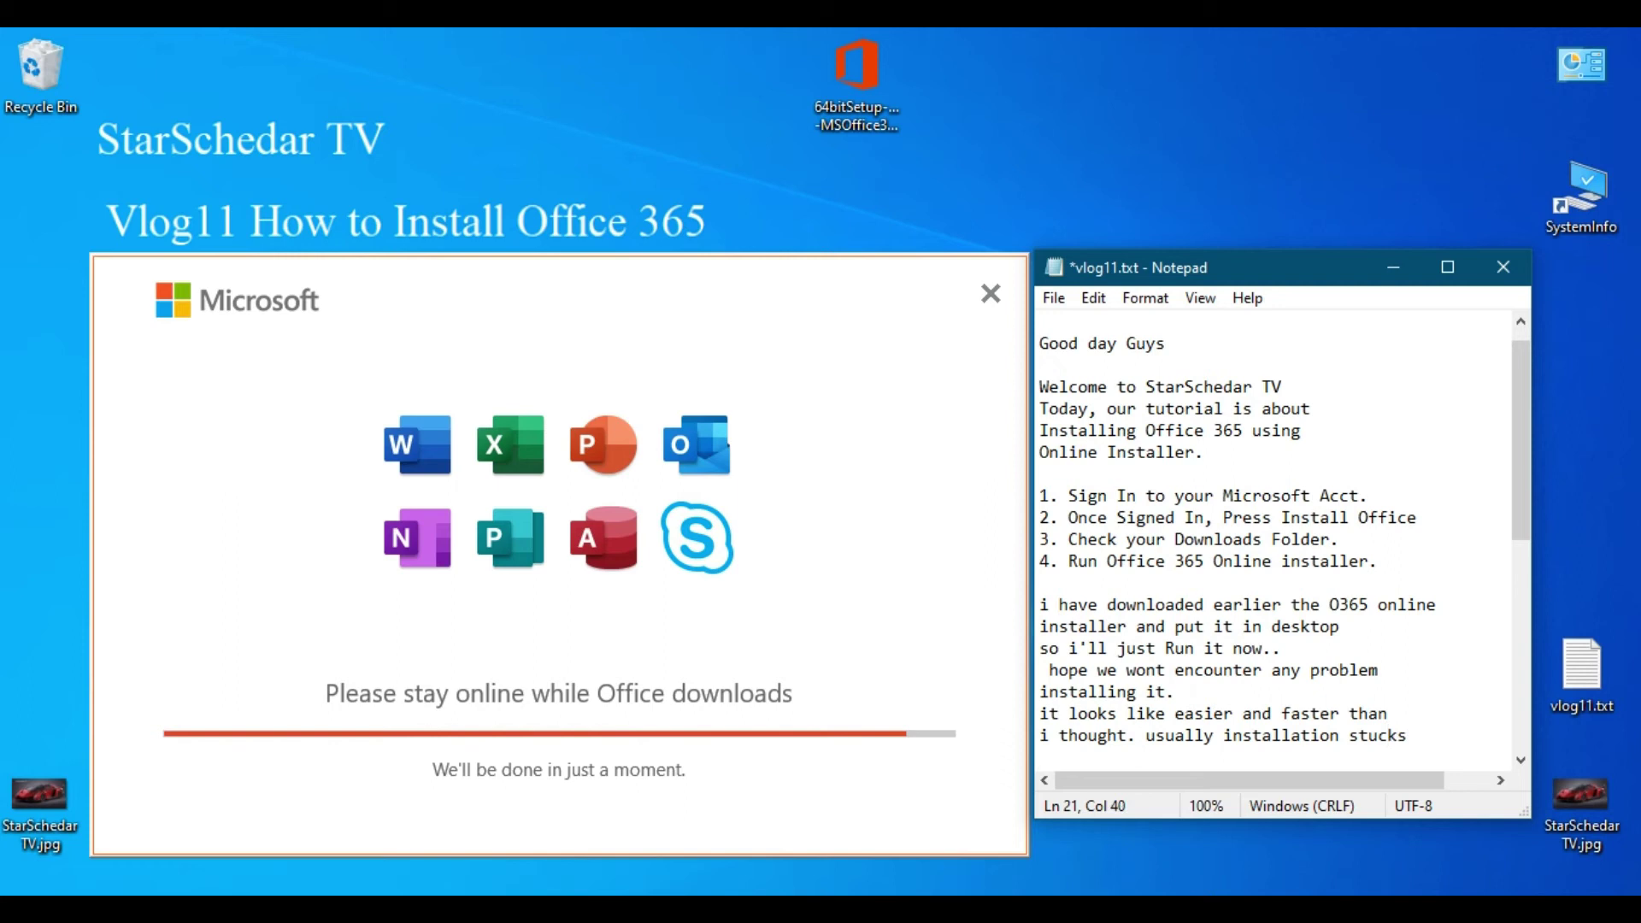
{"action": "key", "text": "Return"}
{"action": "type", "text": "at 2percent"}
{"action": "key", "text": "Return"}
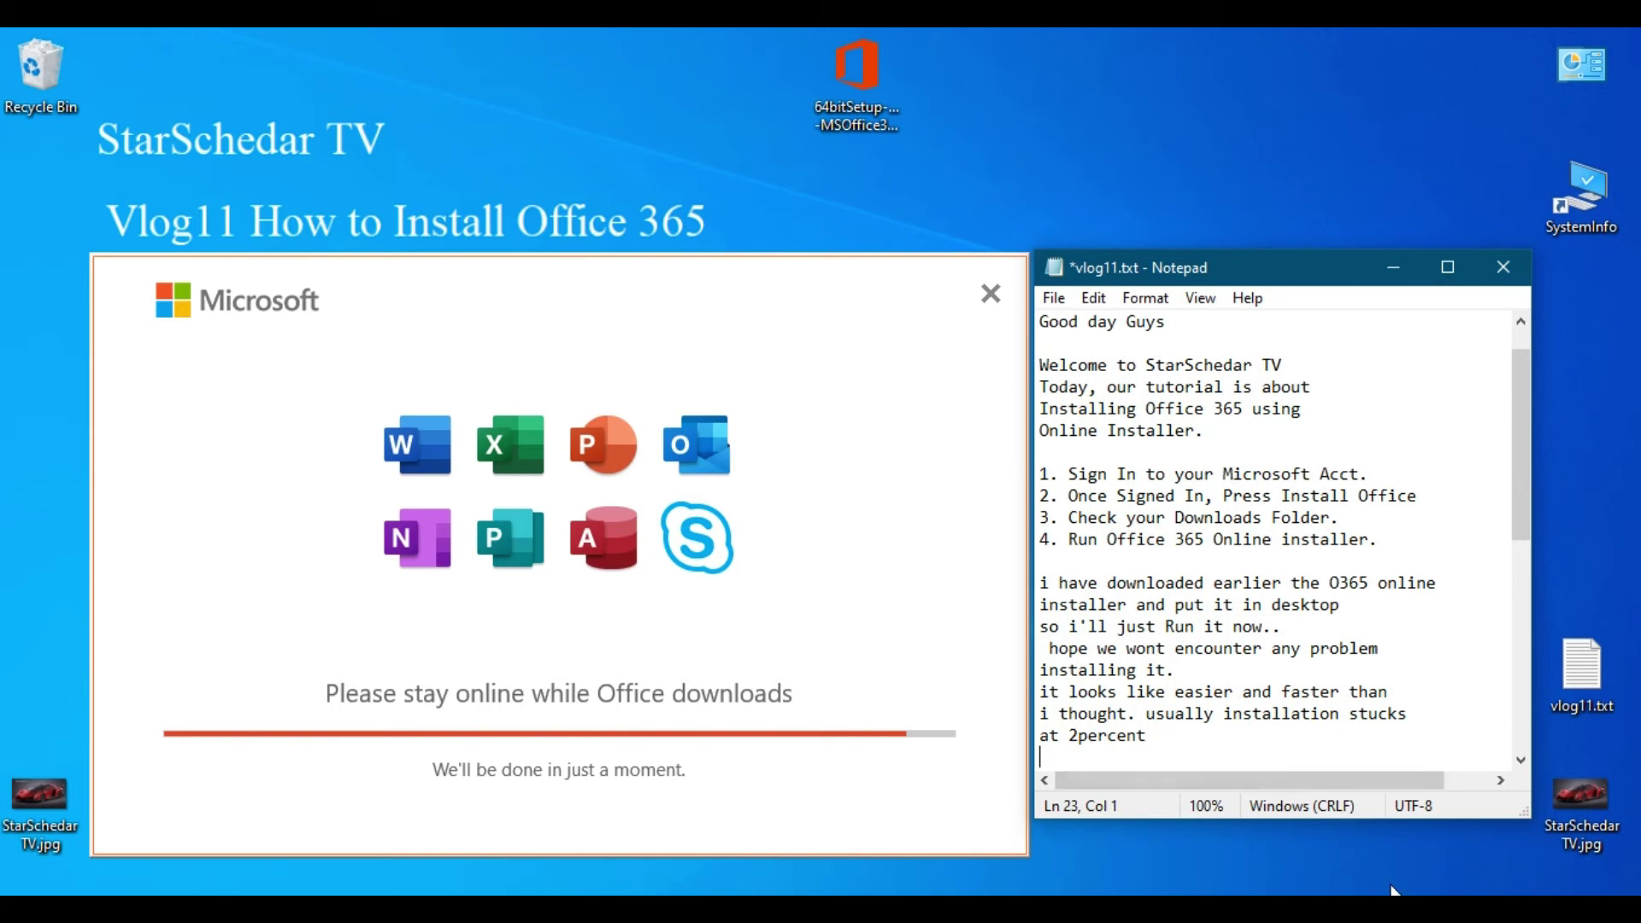
- Check the Office installer's hidden notification icon and close the setup window once installation completes
{"action": "left_click", "coordinate": [1405, 910]}
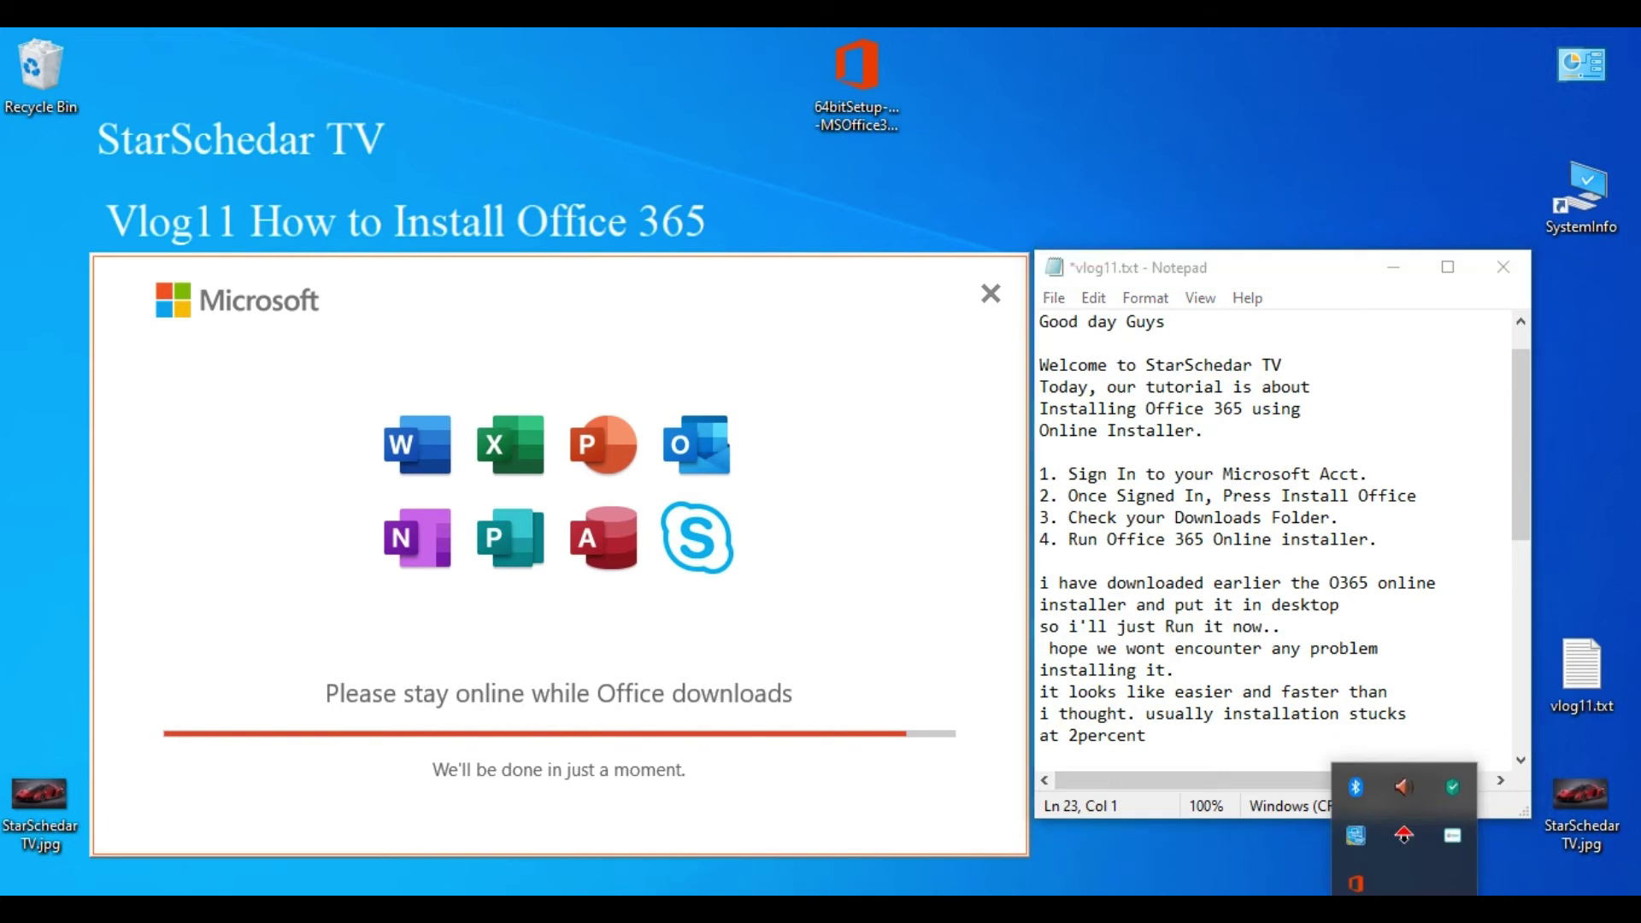
{"action": "left_click", "coordinate": [1356, 884]}
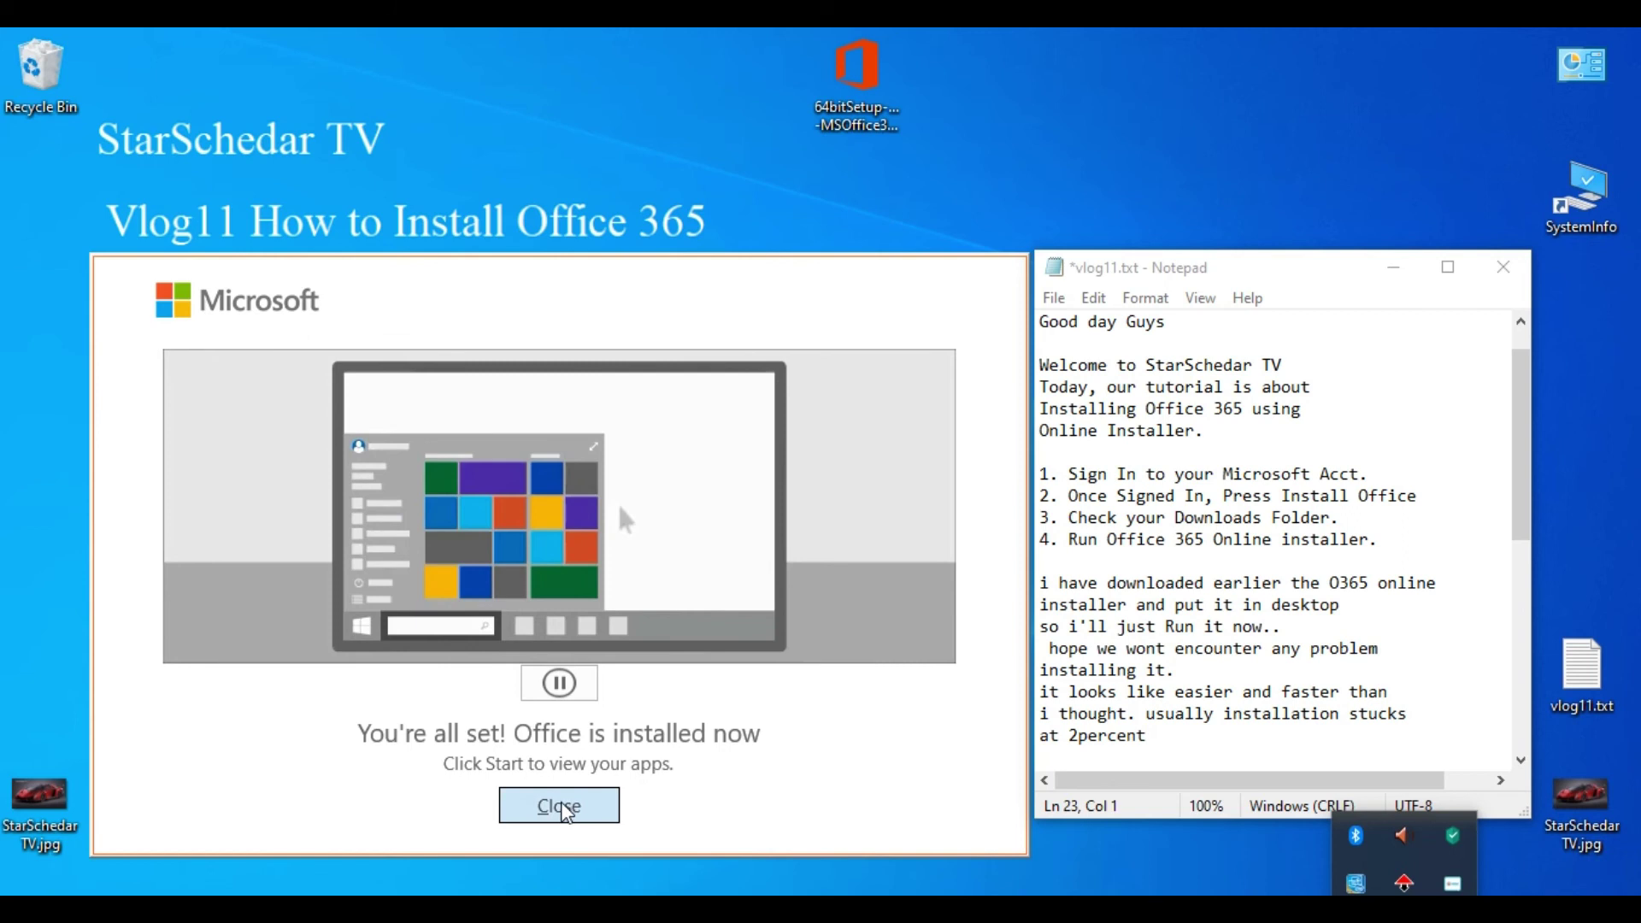
{"action": "left_click", "coordinate": [561, 807]}
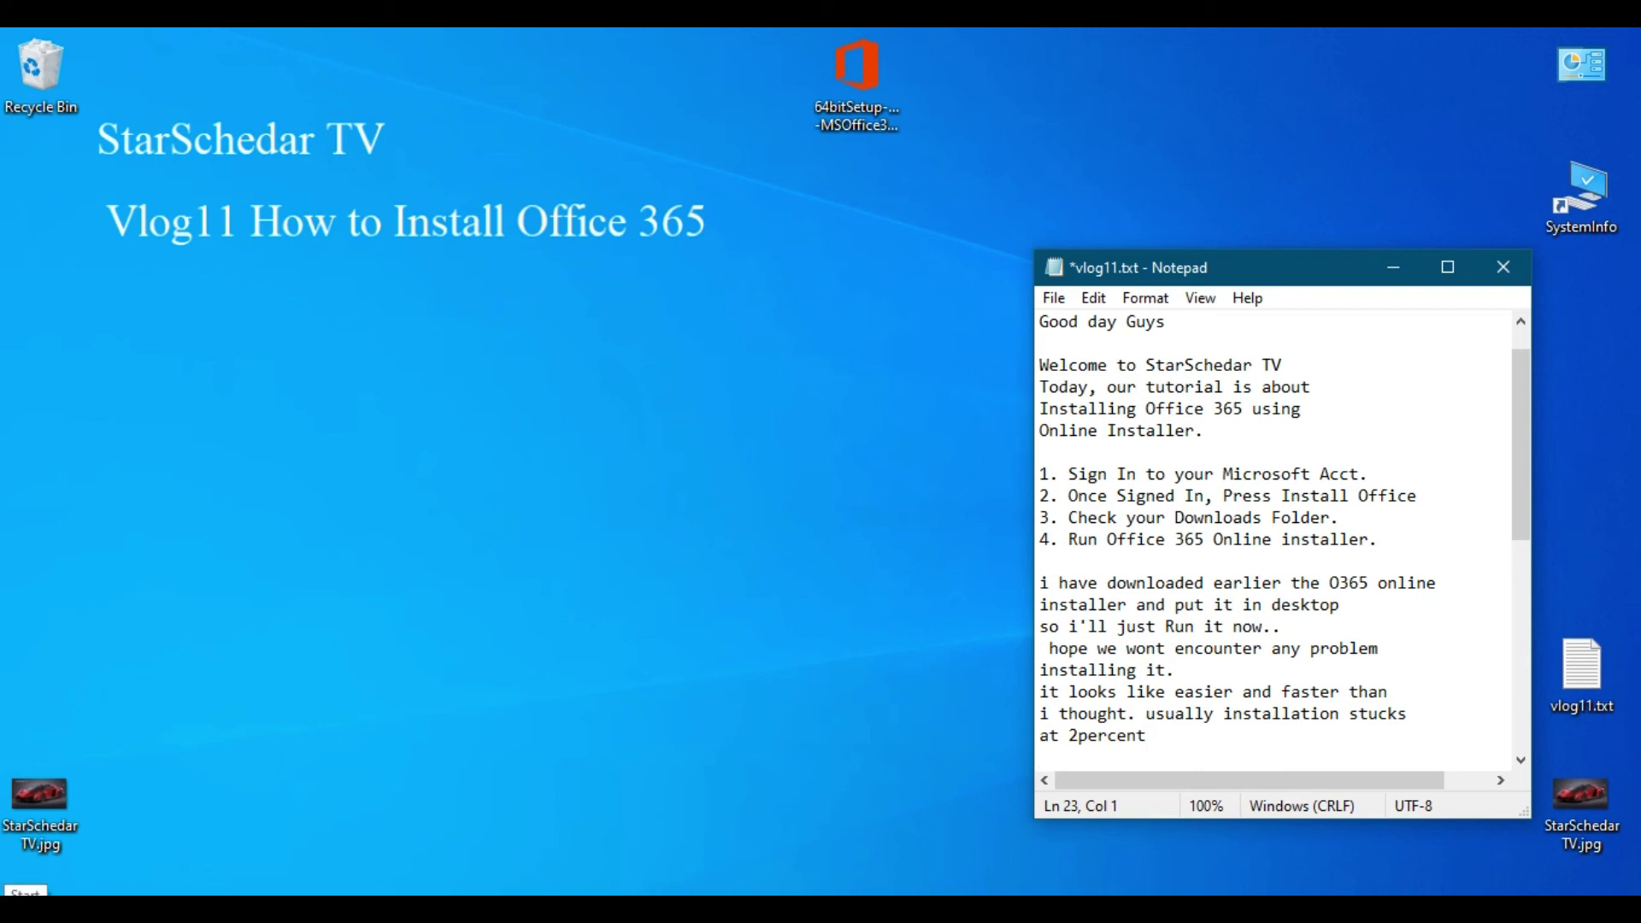
- Search Windows for "word" and run the installed Word app as administrator
{"action": "left_click", "coordinate": [20, 893]}
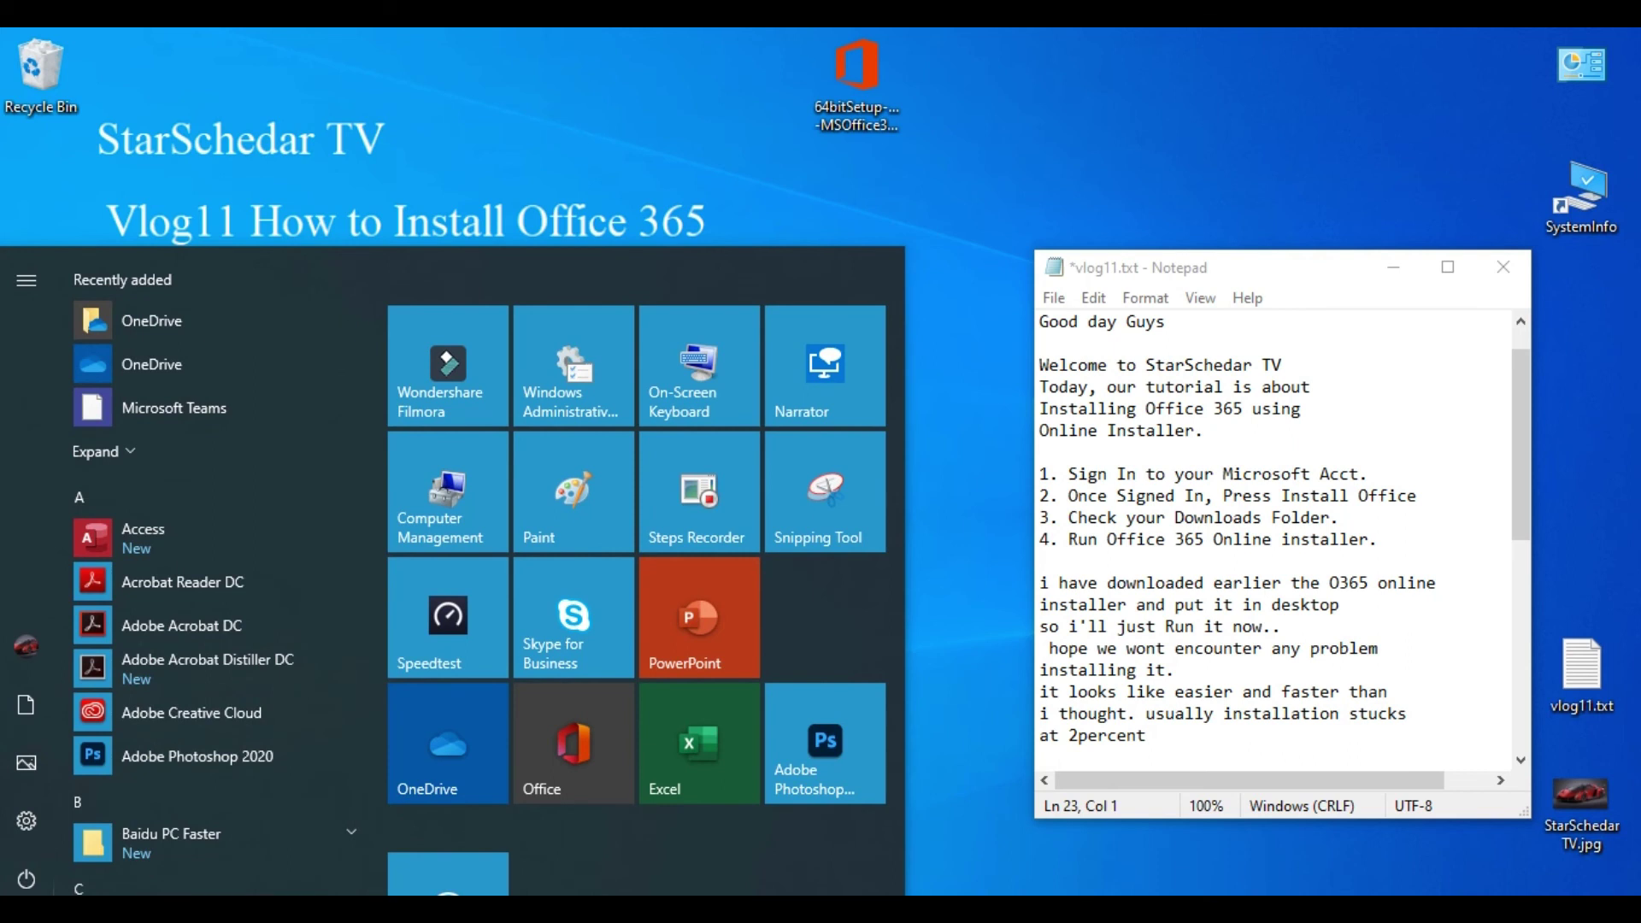
{"action": "key", "text": "super+s"}
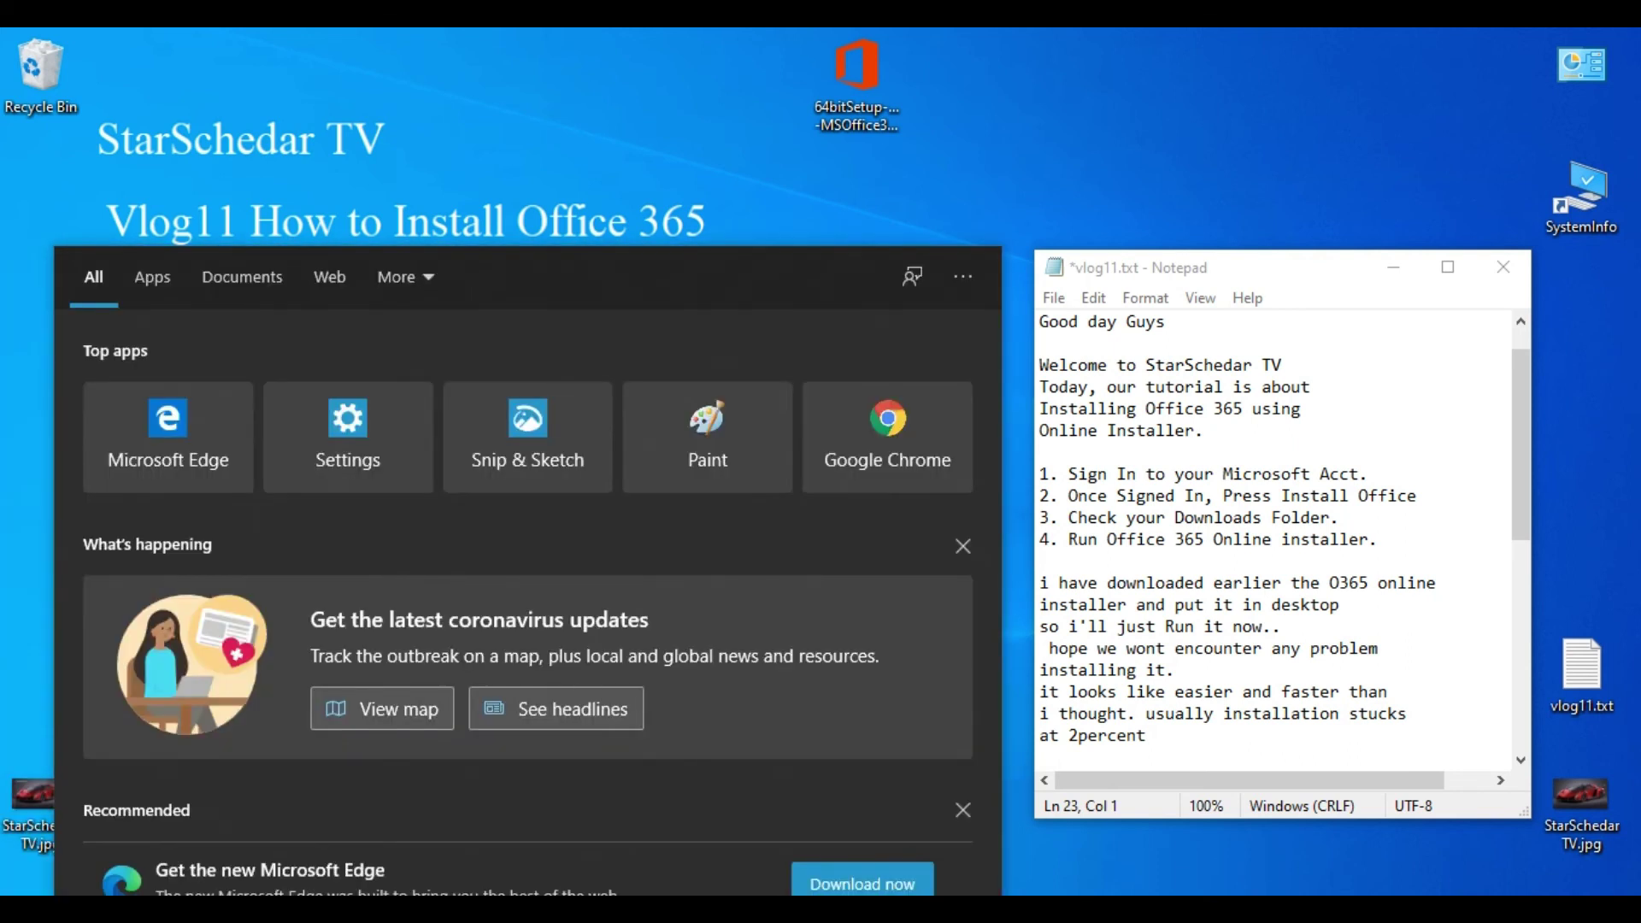
{"action": "type", "text": "word 365"}
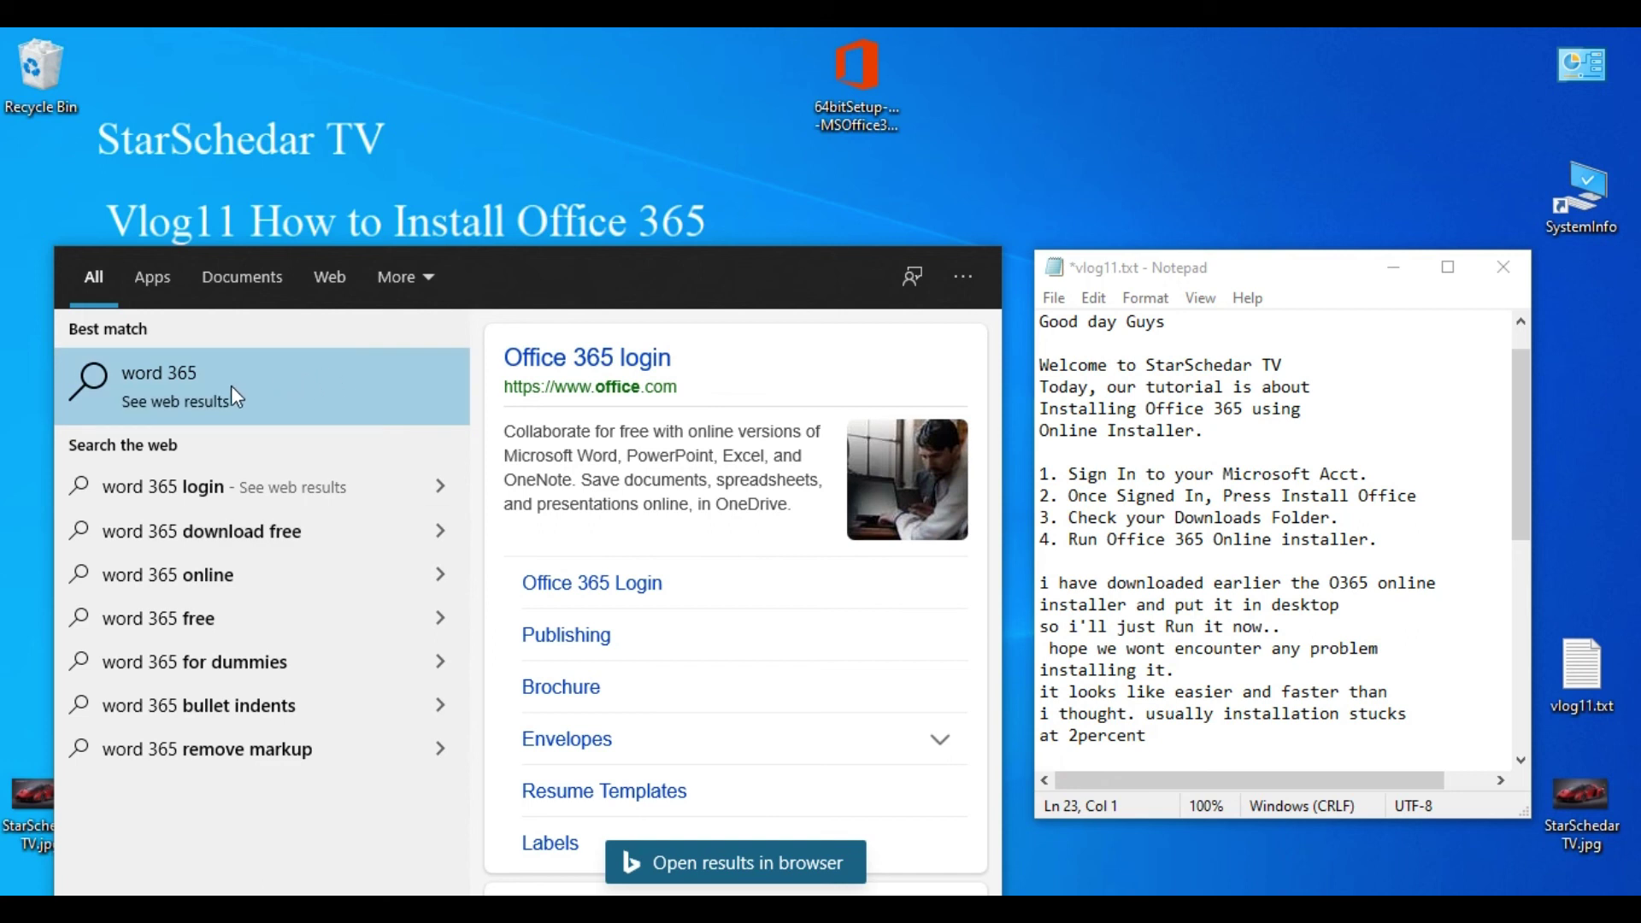
{"action": "key", "text": "BackSpace"}
{"action": "key", "text": "BackSpace"}
{"action": "key", "text": "BackSpace"}
{"action": "key", "text": "BackSpace"}
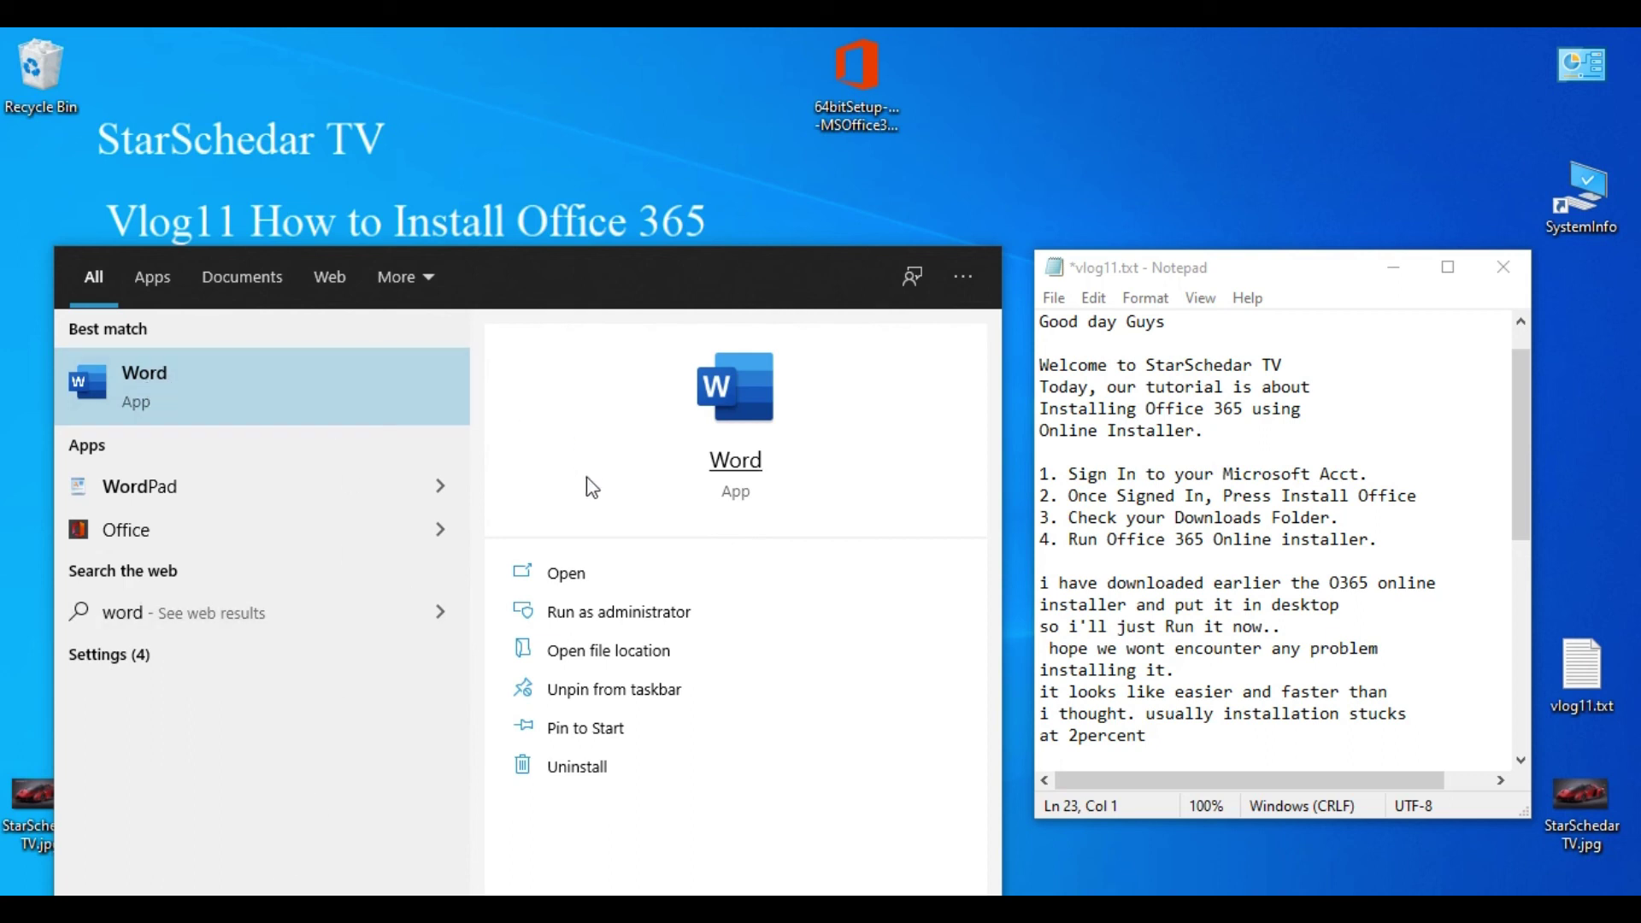
{"action": "left_click", "coordinate": [602, 625]}
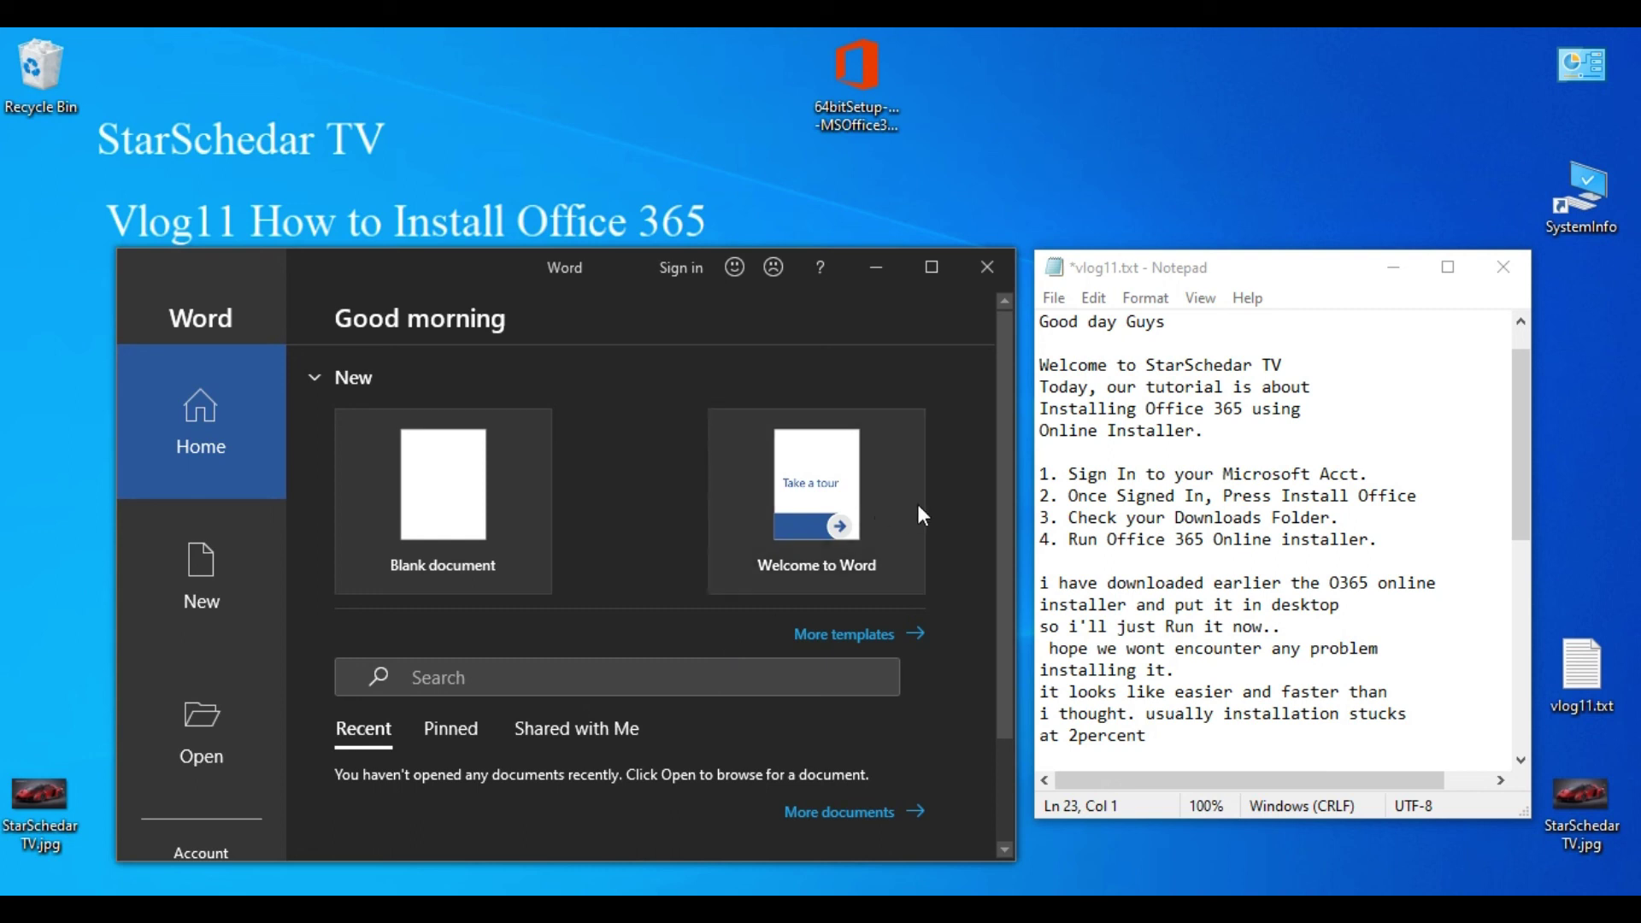
- Widen the Word window slightly and create a blank document
{"action": "scroll", "coordinate": [992, 513], "scroll_direction": "down", "scroll_amount": 3}
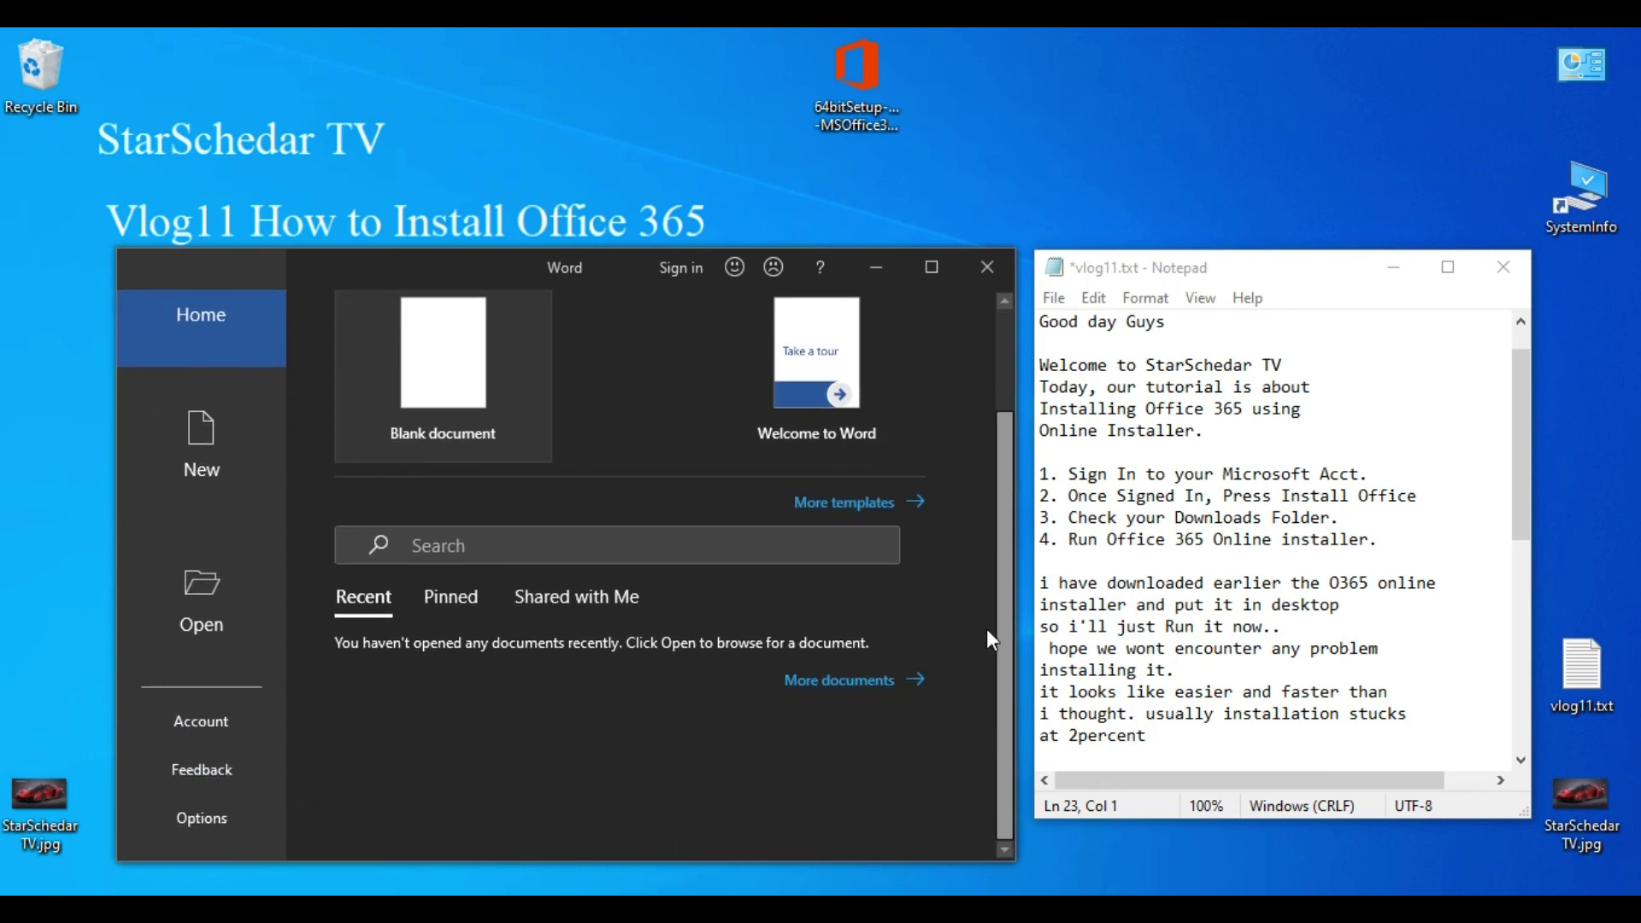
{"action": "mouse_move", "coordinate": [1016, 425]}
{"action": "left_mouse_down"}
{"action": "mouse_move", "coordinate": [1061, 417]}
{"action": "mouse_move", "coordinate": [1017, 423]}
{"action": "left_mouse_up"}
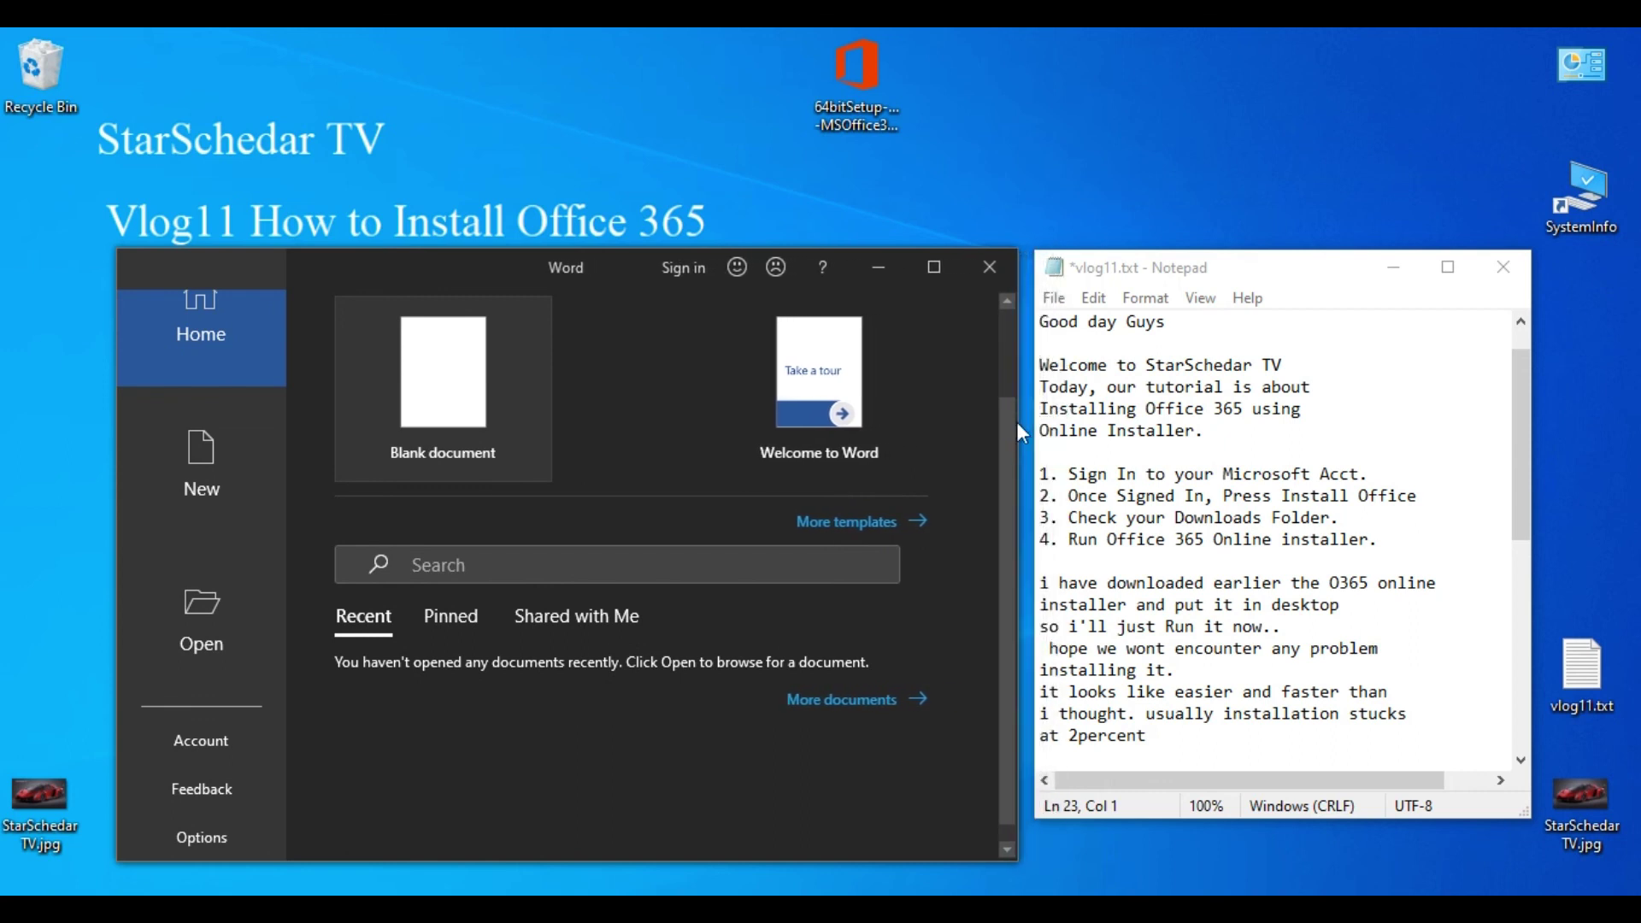
{"action": "left_click", "coordinate": [464, 385]}
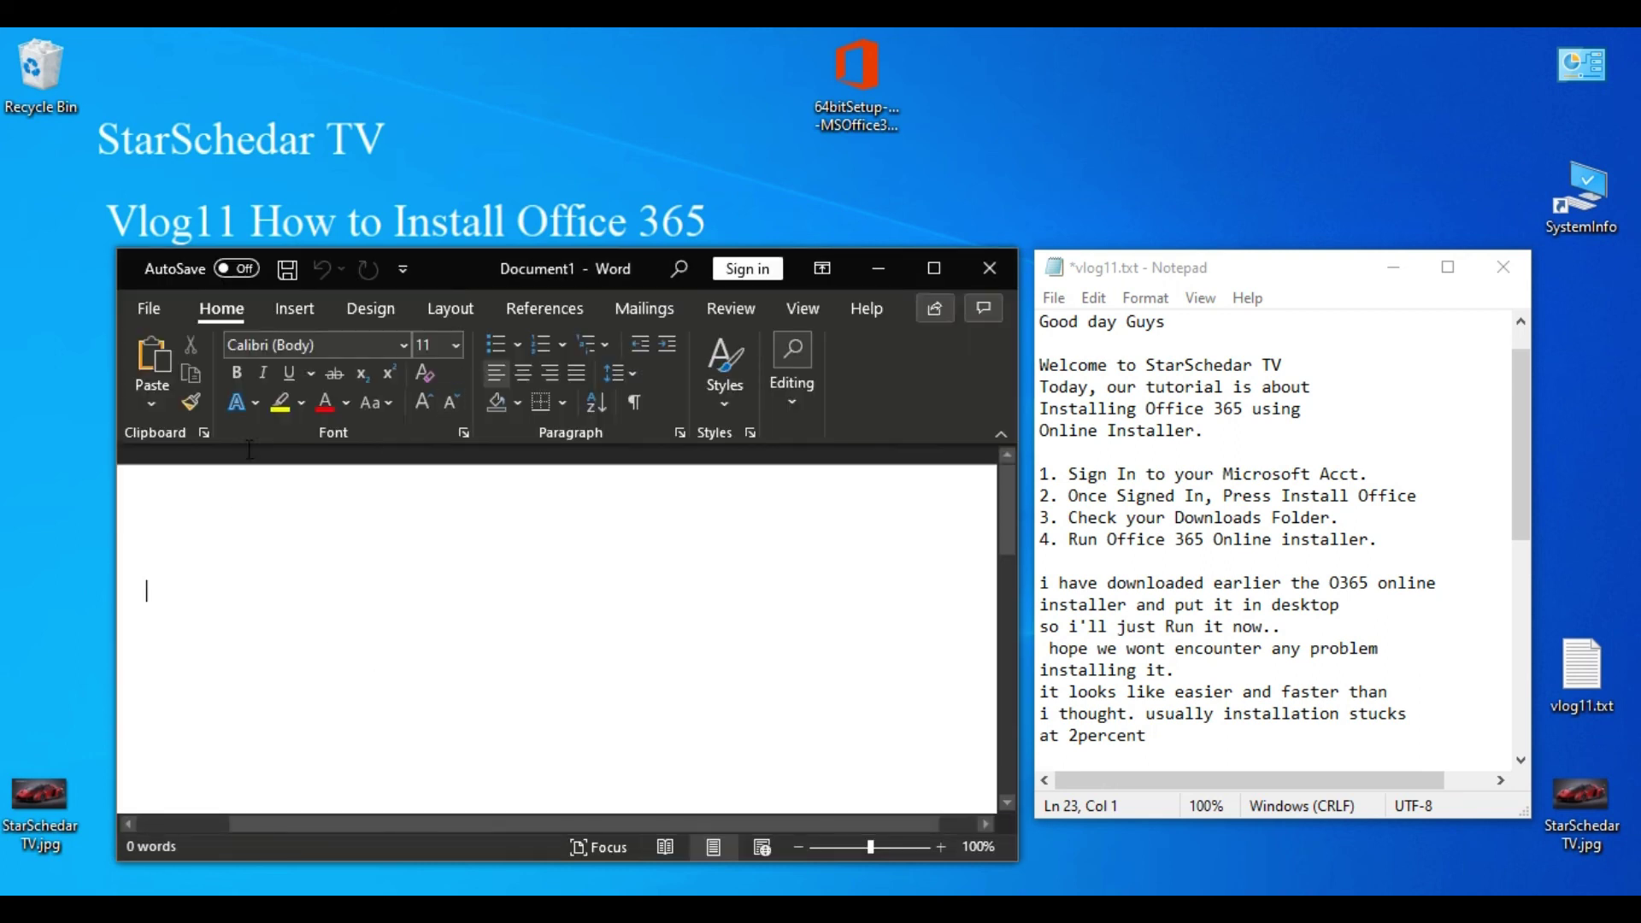
- Review the subscription and product information on Word's Account page, and minimize Word
{"action": "left_click", "coordinate": [149, 306]}
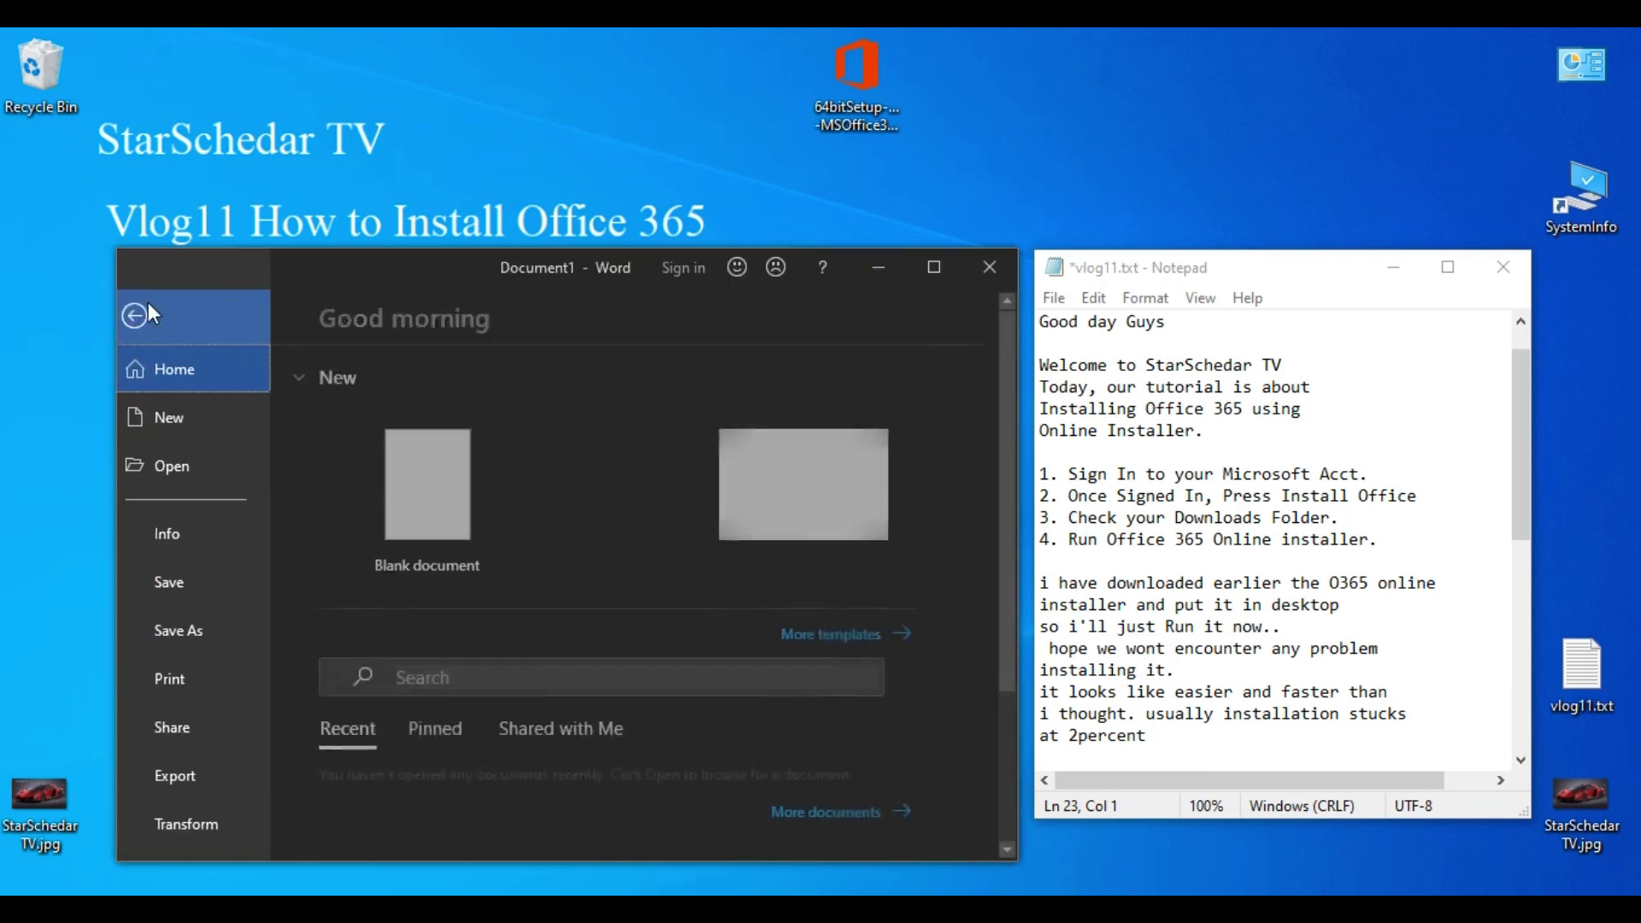
{"action": "scroll", "coordinate": [208, 720], "scroll_direction": "down", "scroll_amount": 3}
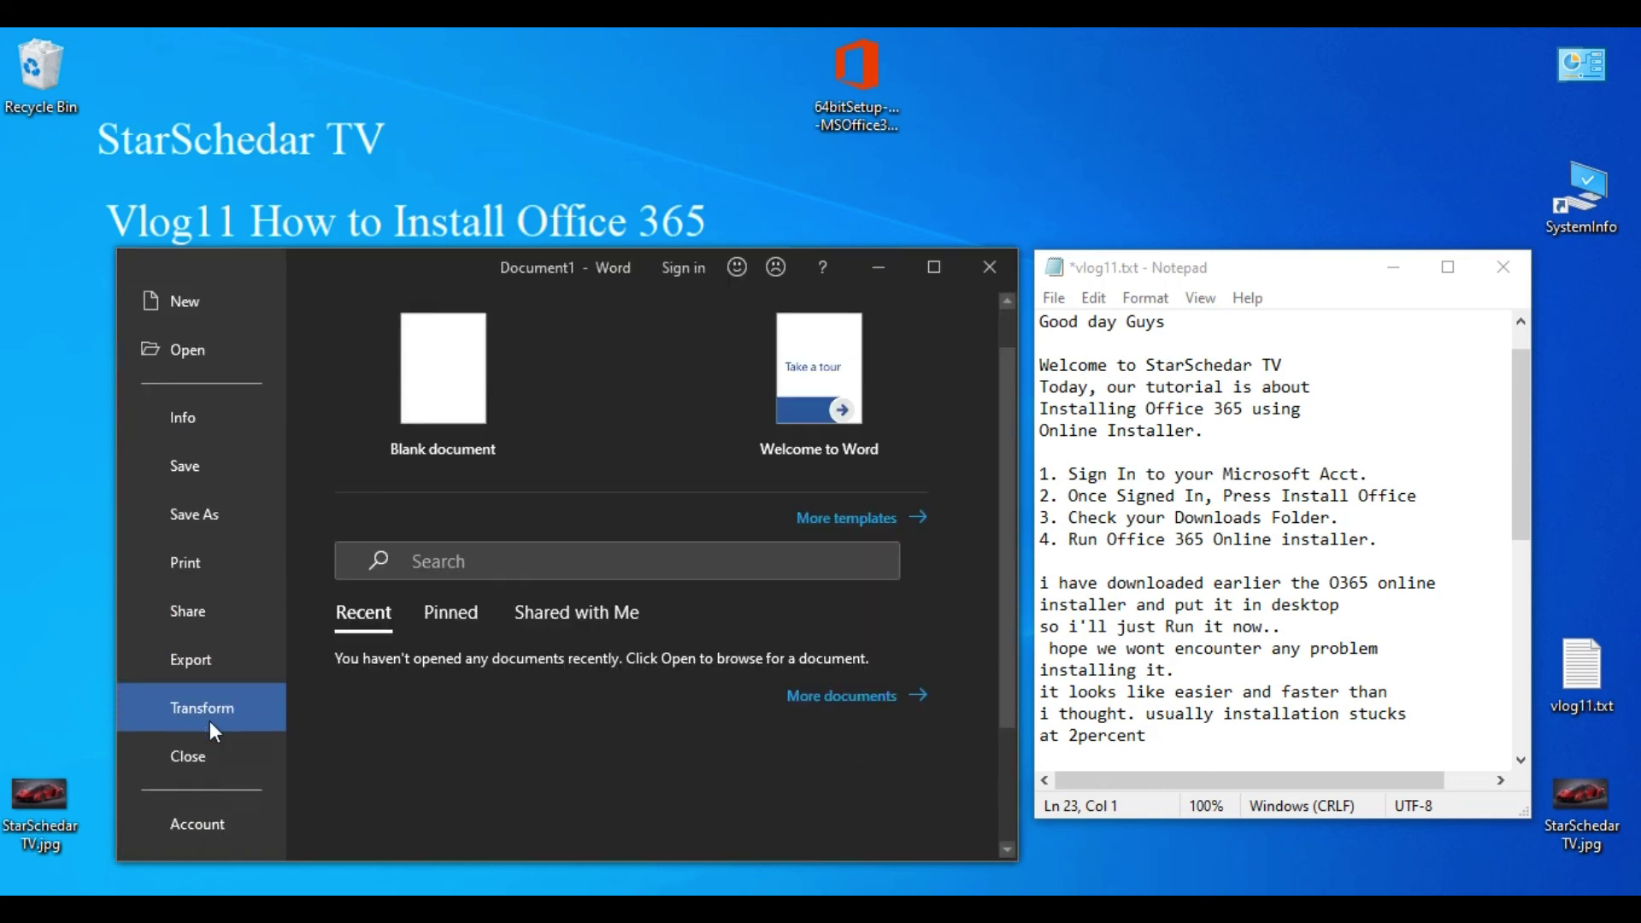
{"action": "left_click", "coordinate": [238, 721]}
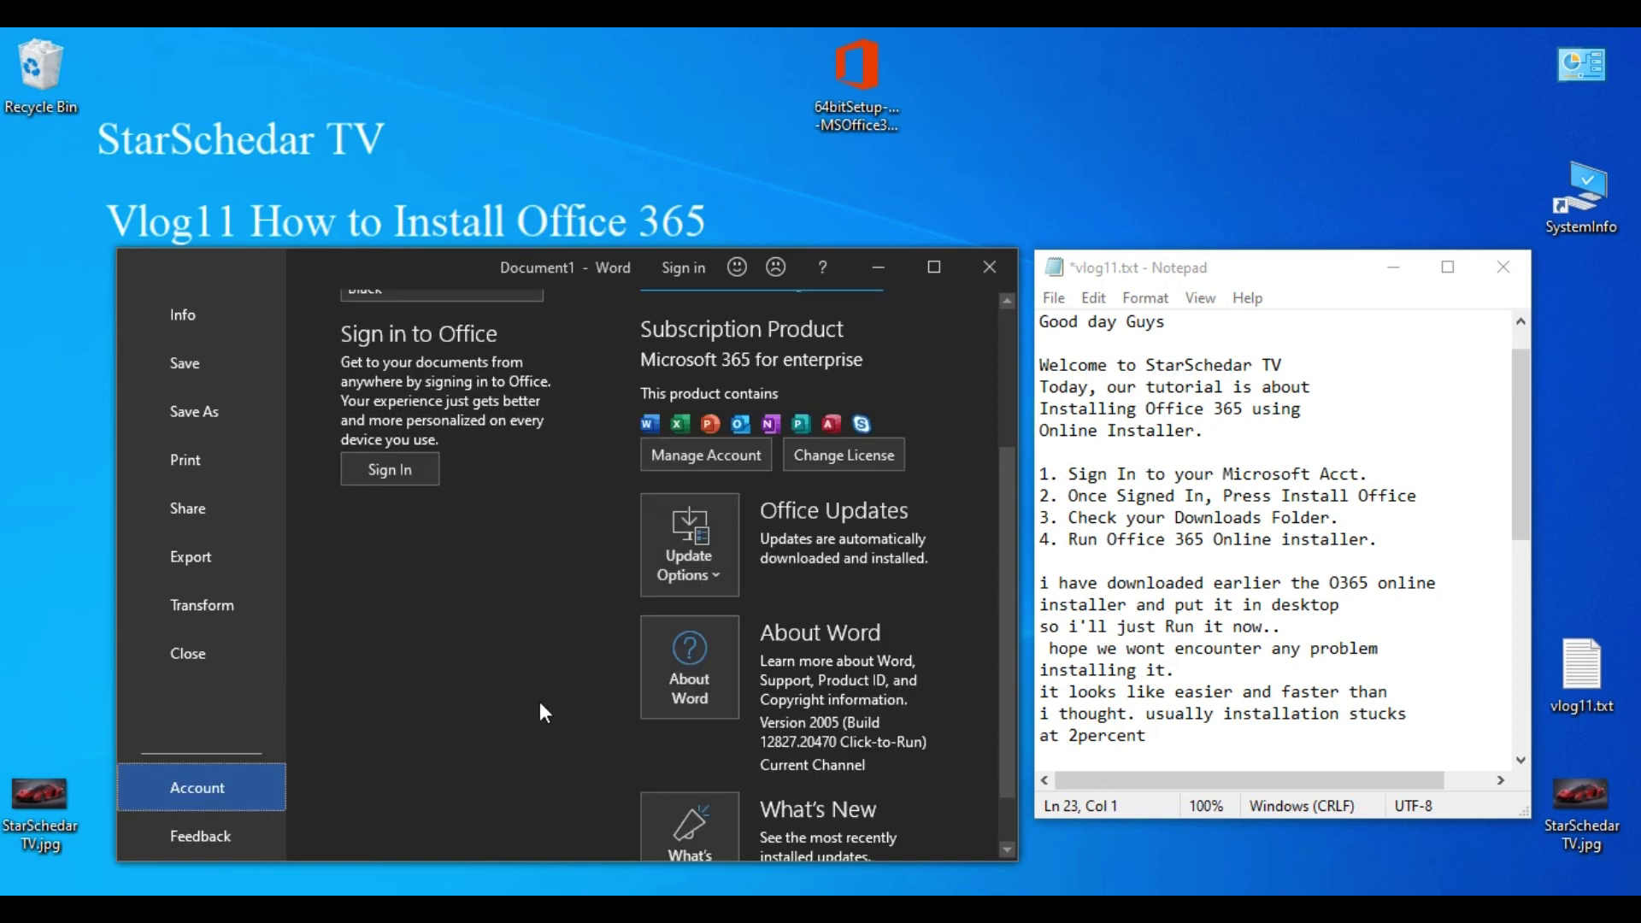
{"action": "scroll", "coordinate": [525, 713], "scroll_direction": "up", "scroll_amount": 3}
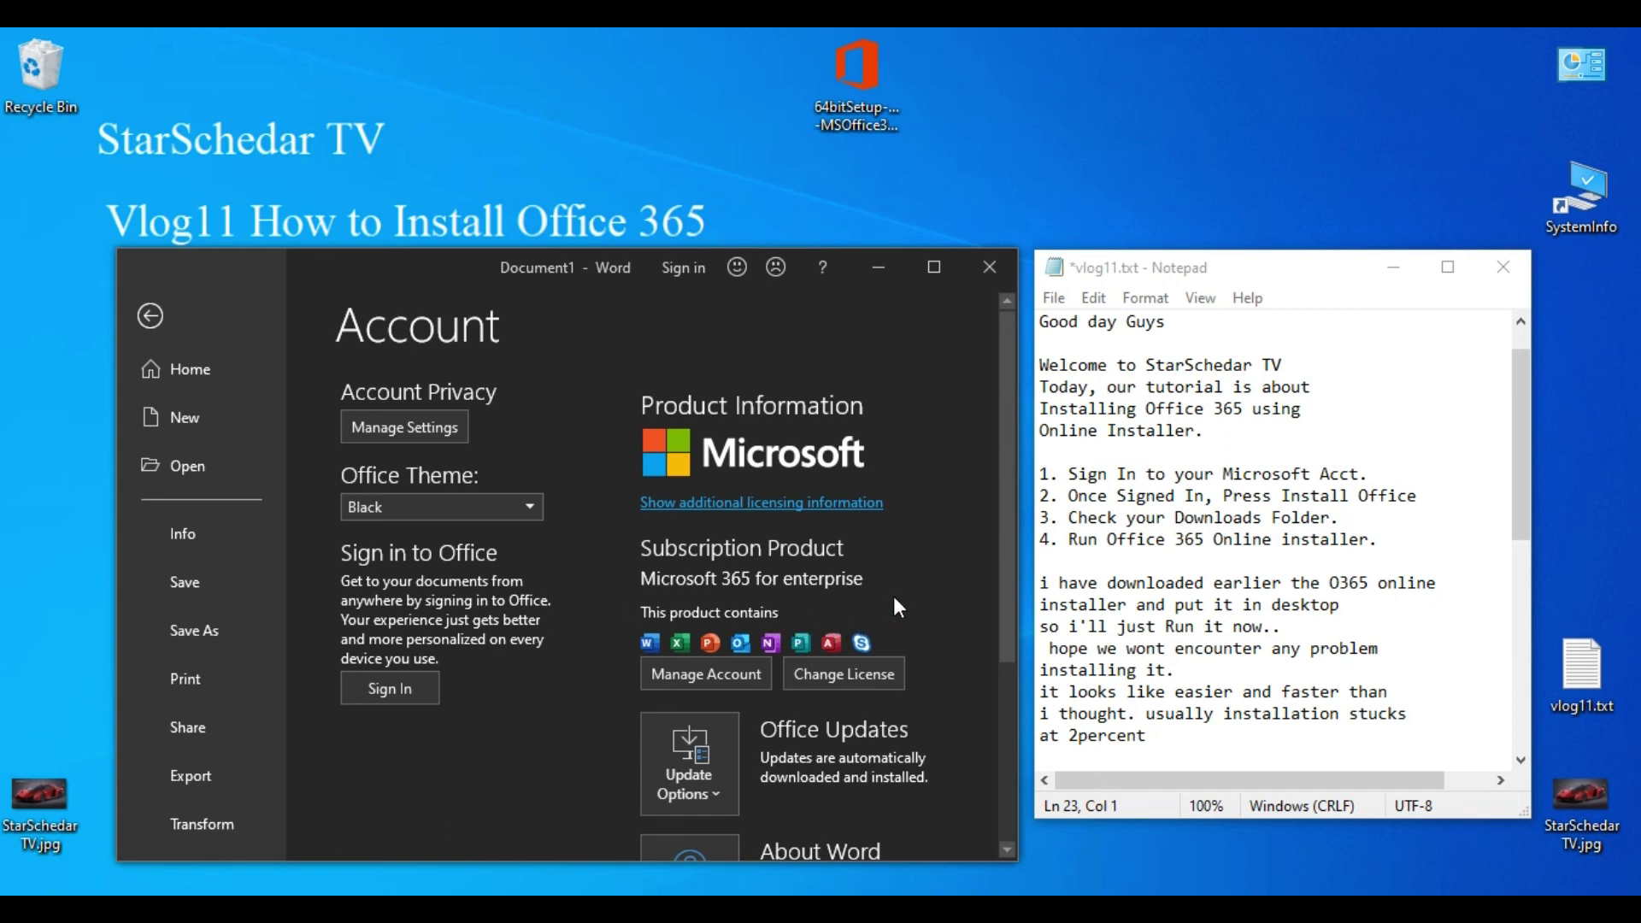
{"action": "left_click", "coordinate": [879, 266]}
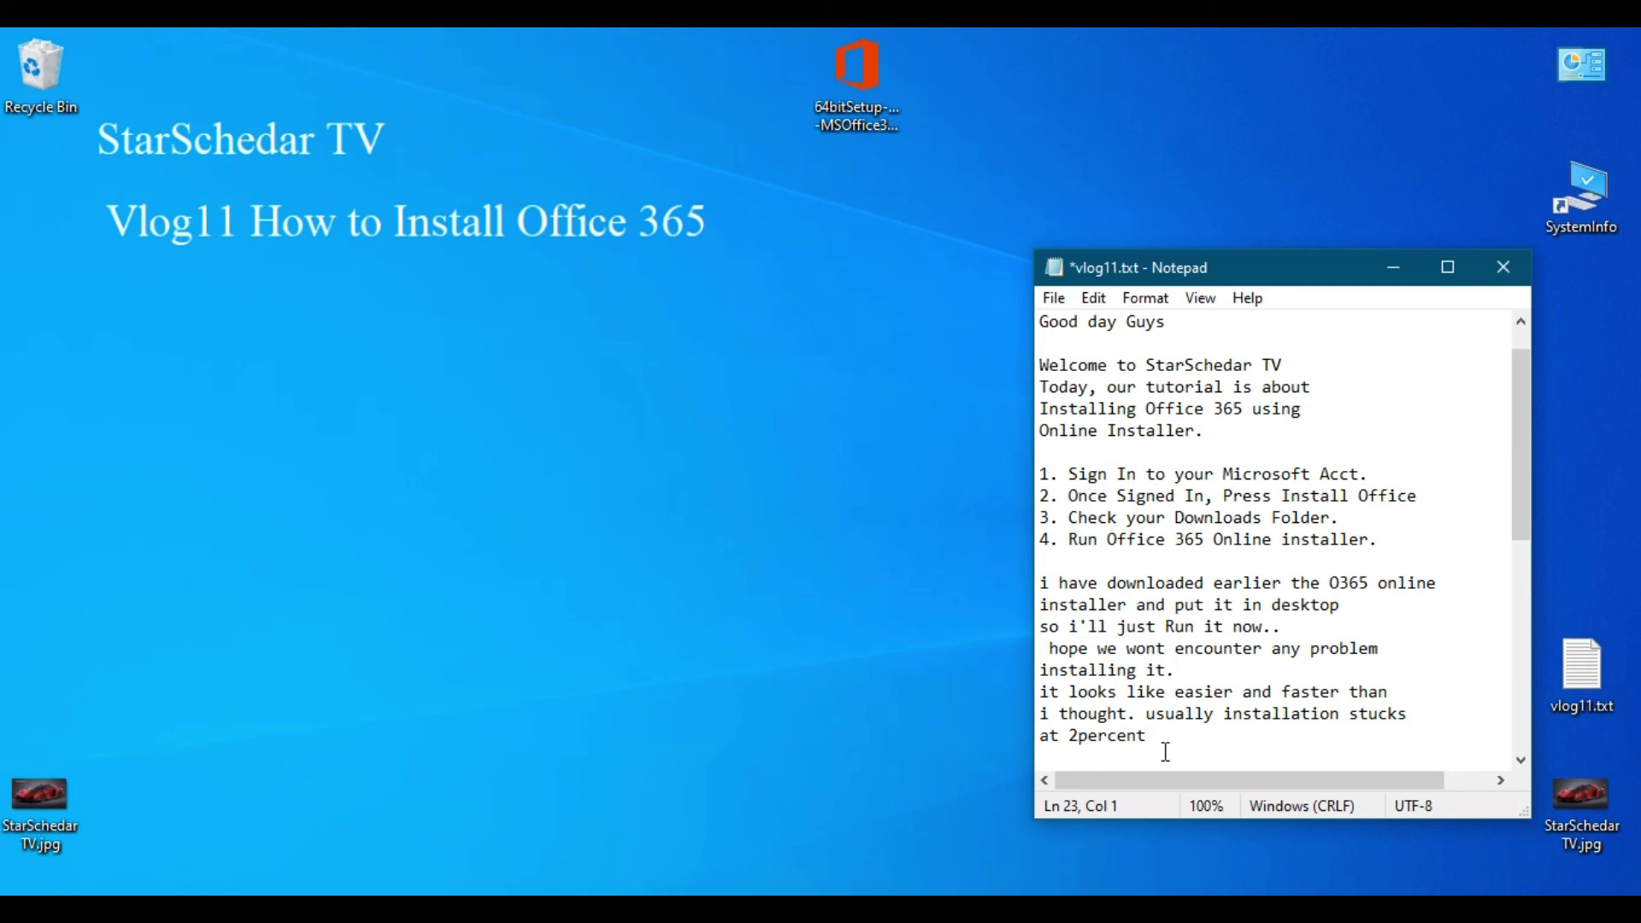
- Add the line "now i can enjoy using 365 :)" to the notes after a blank line
{"action": "key", "text": "Return"}
{"action": "type", "text": "now i can enjoy using 365 :)"}
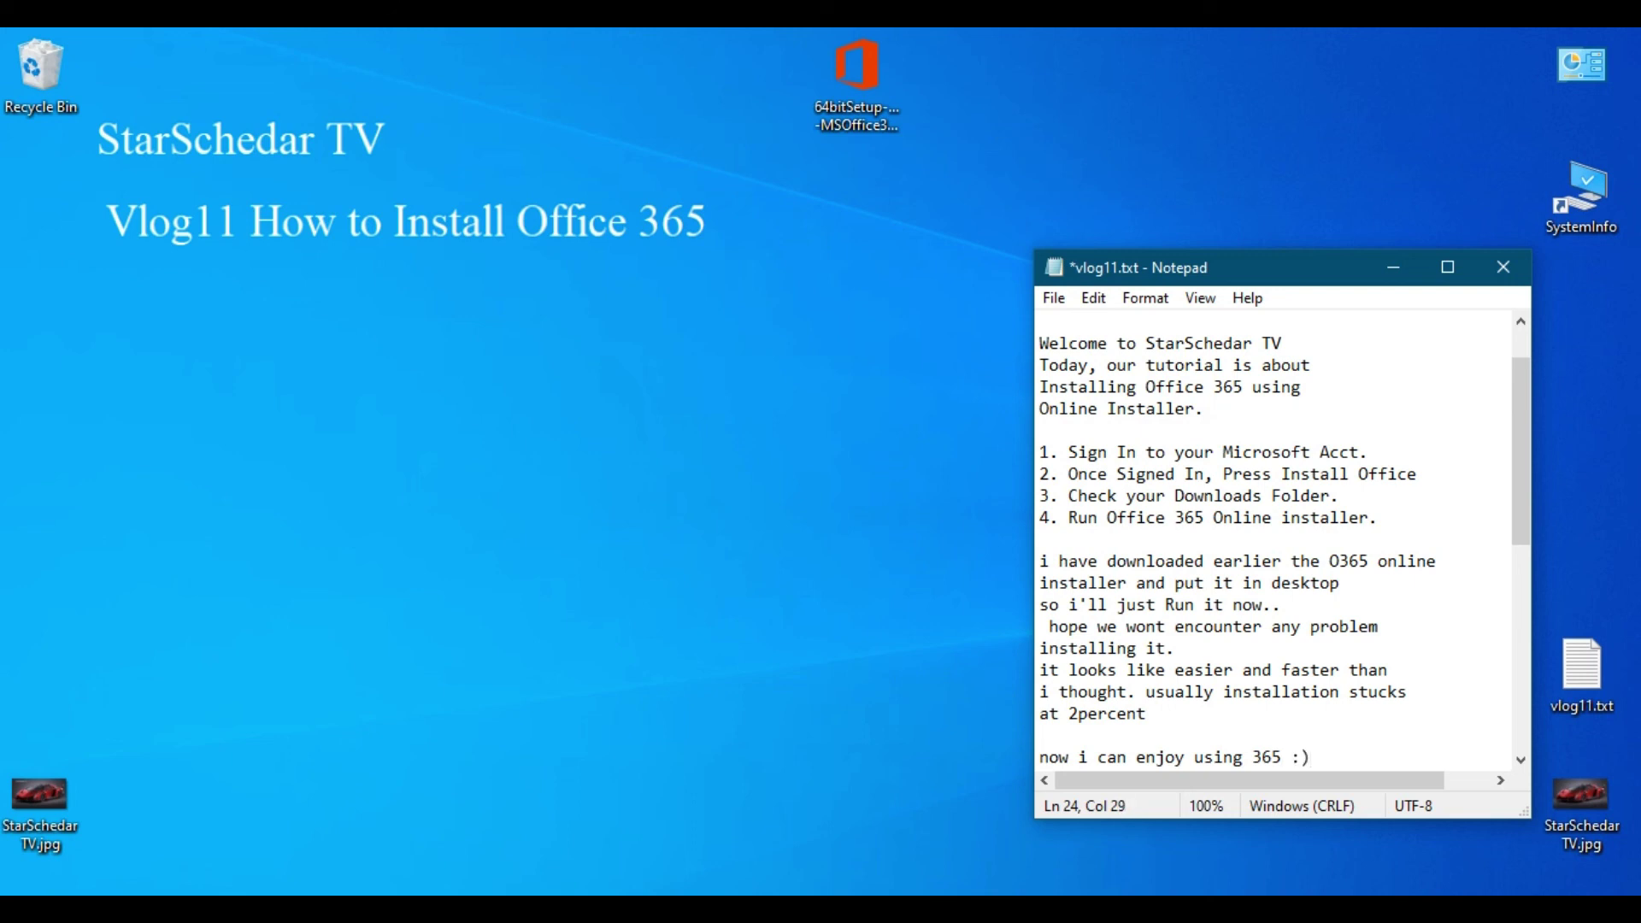
{"action": "key", "text": "Return"}
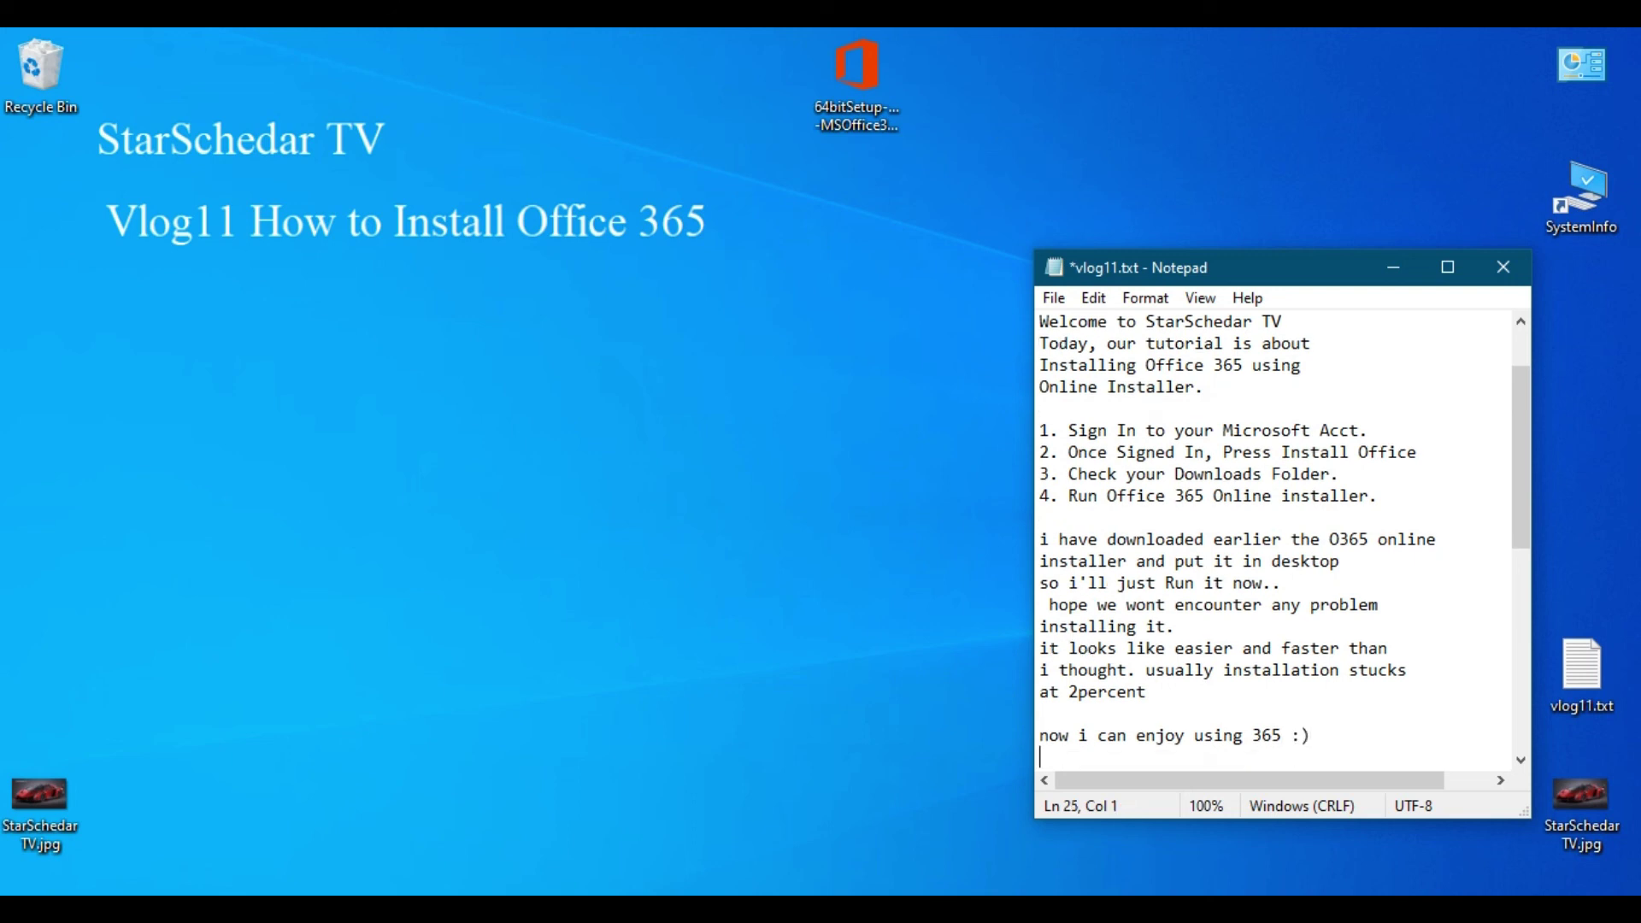
- Highlight the closing like-and-subscribe message at the end of vlog11.txt, and close the file saving its changes
{"action": "left_click_drag", "start_coordinate": [1517, 484], "coordinate": [1518, 694]}
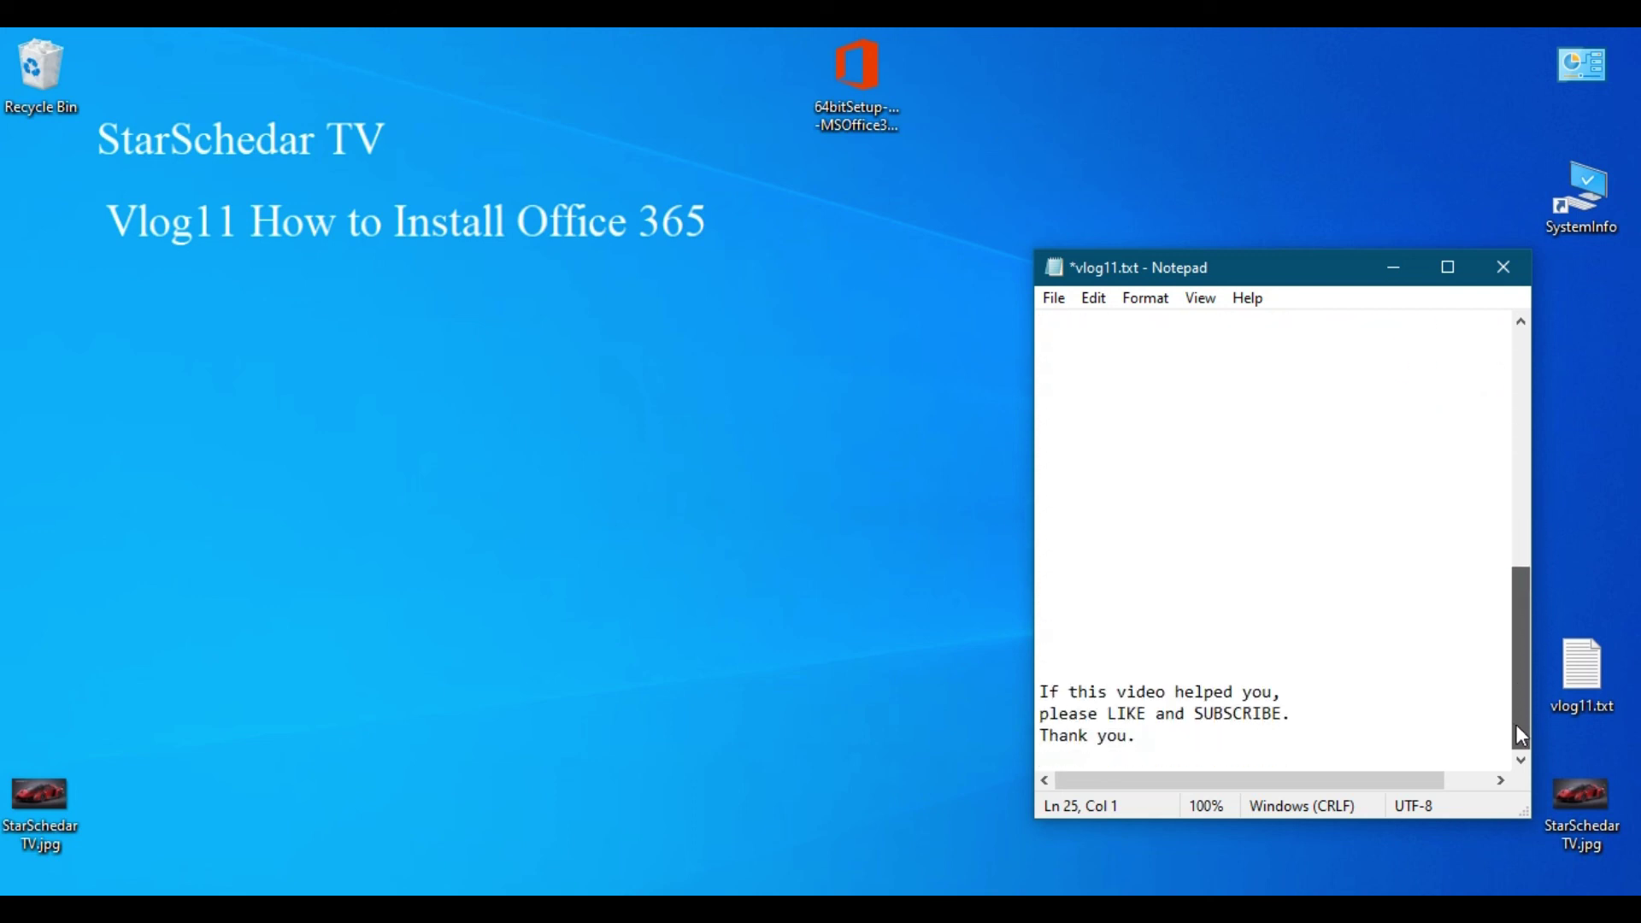
{"action": "left_click_drag", "start_coordinate": [1040, 691], "coordinate": [1254, 764]}
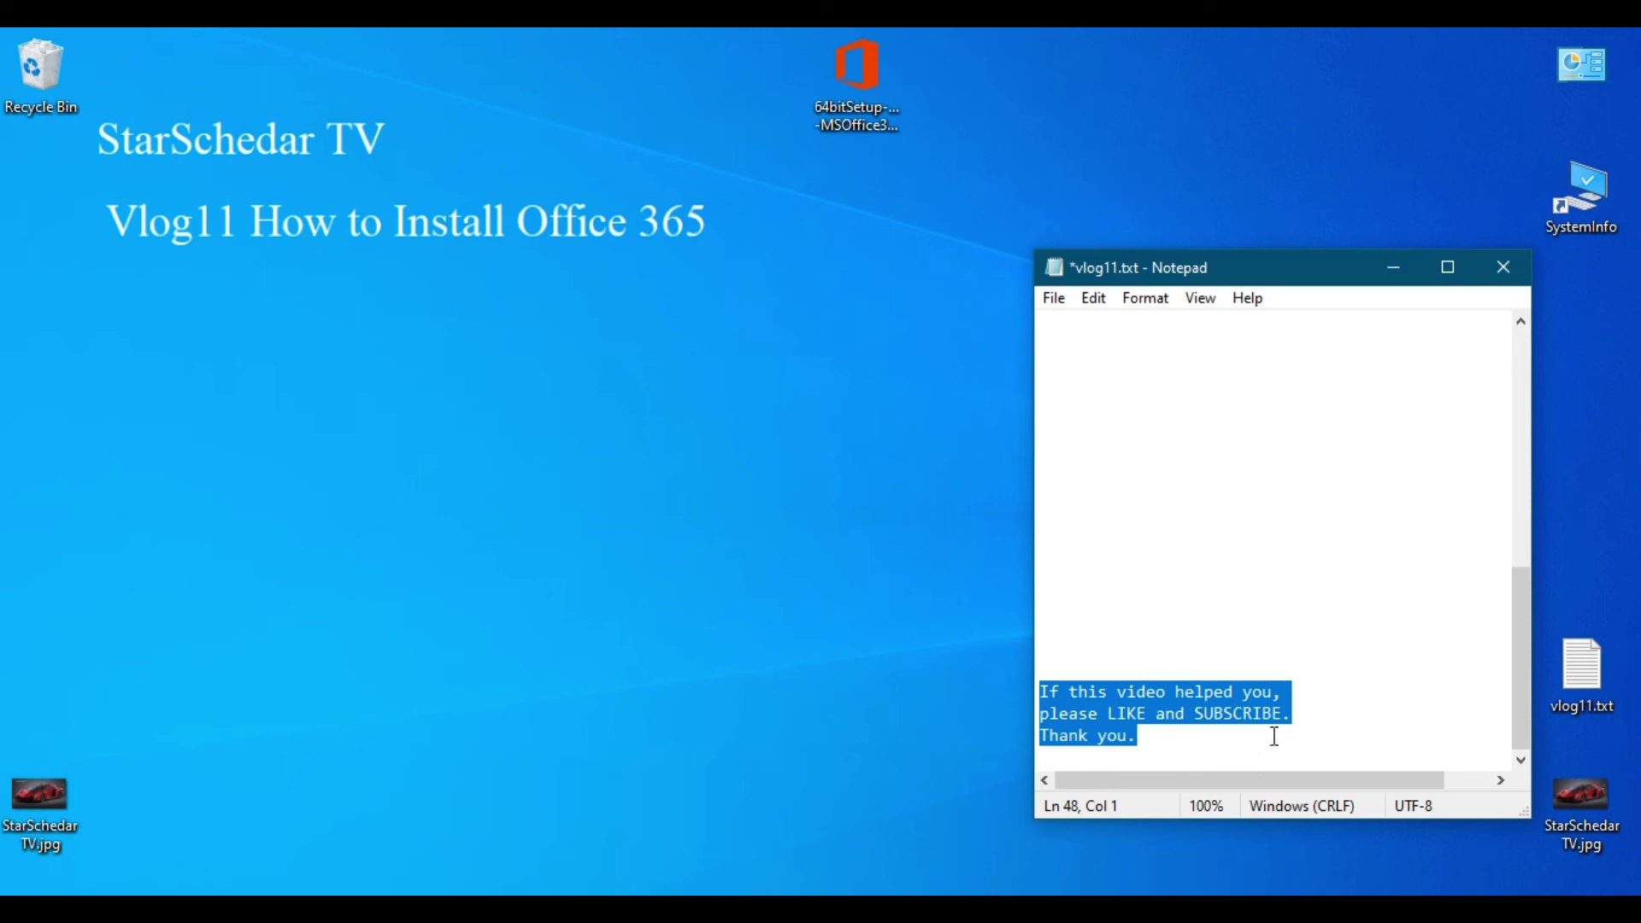
{"action": "left_click", "coordinate": [1505, 263]}
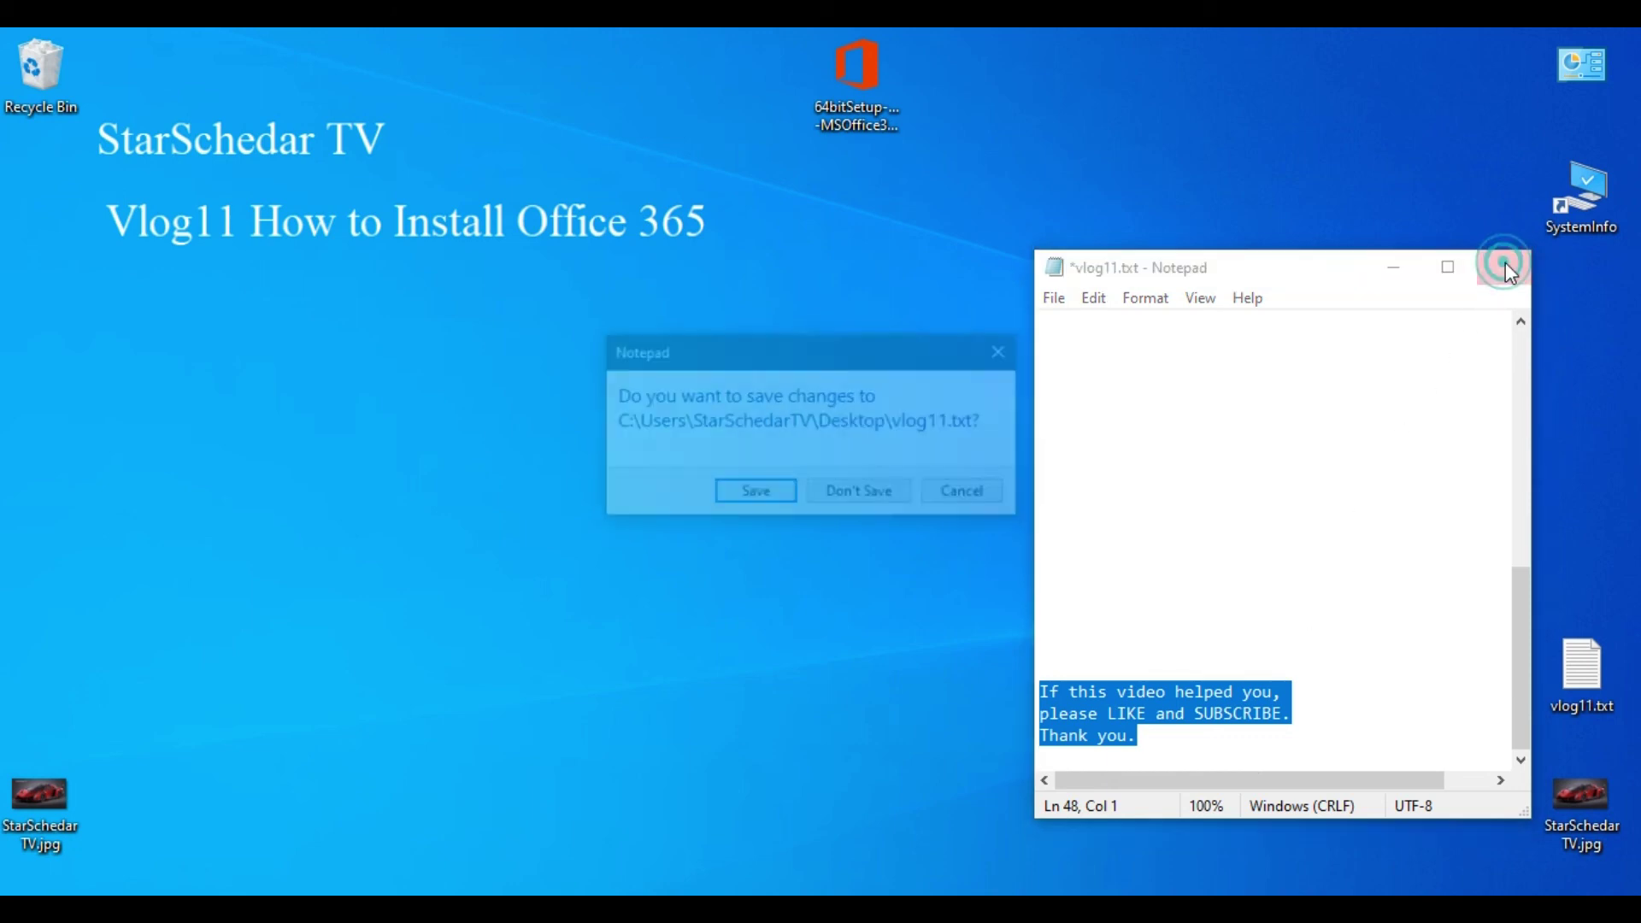
{"action": "left_click", "coordinate": [760, 494]}
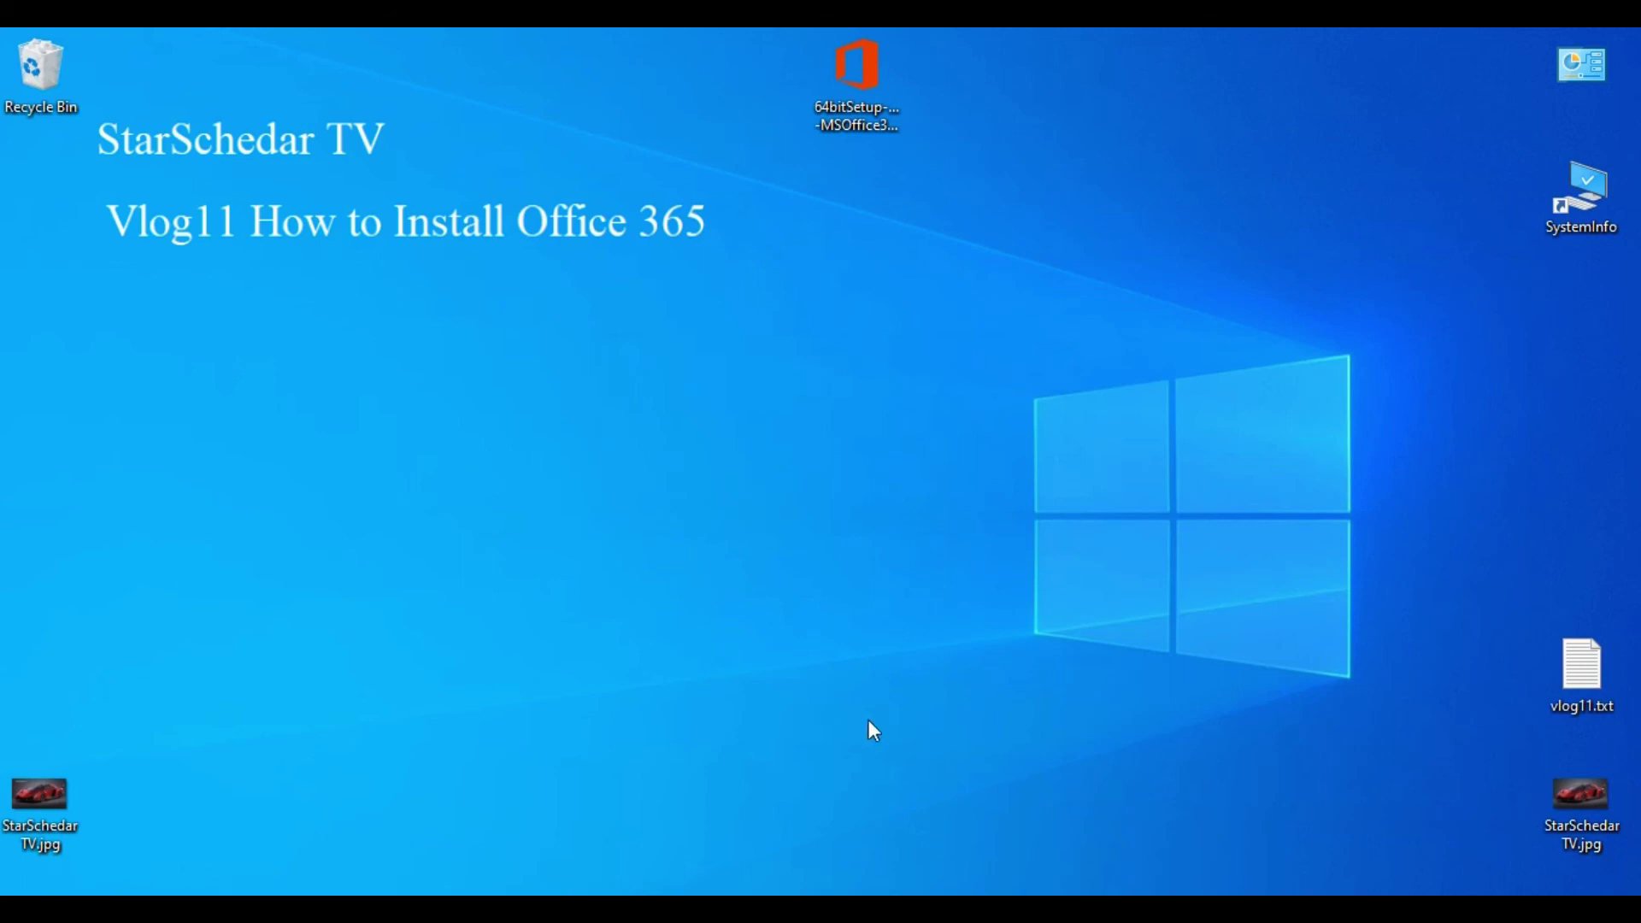